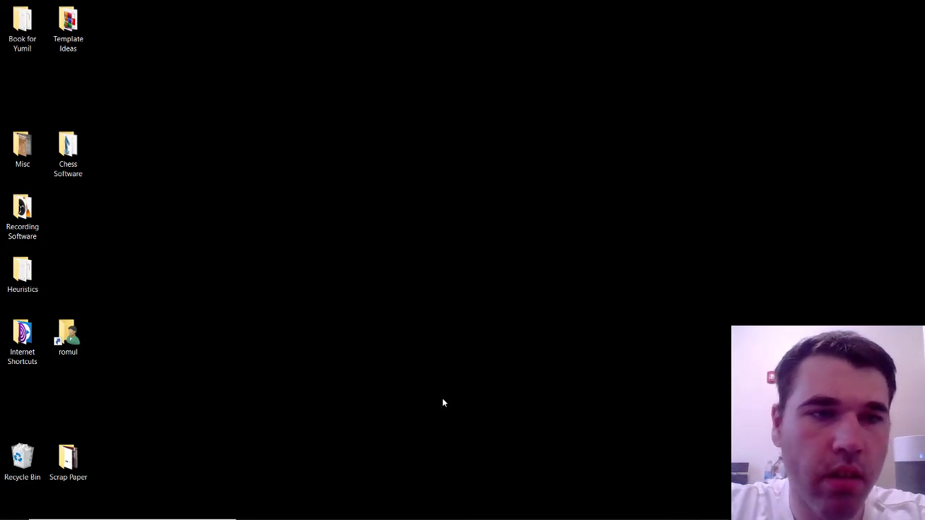
- Switch to Chrome and look through the CrazyAra, ClassicAra, MultiAra 0.9.5 release page from its title to its assets
mouse_move(626, 518)
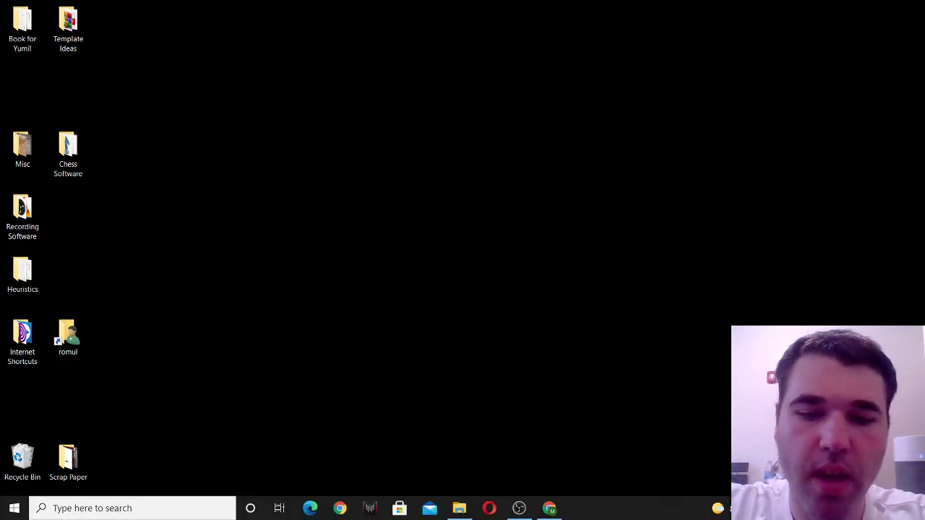
click(548, 509)
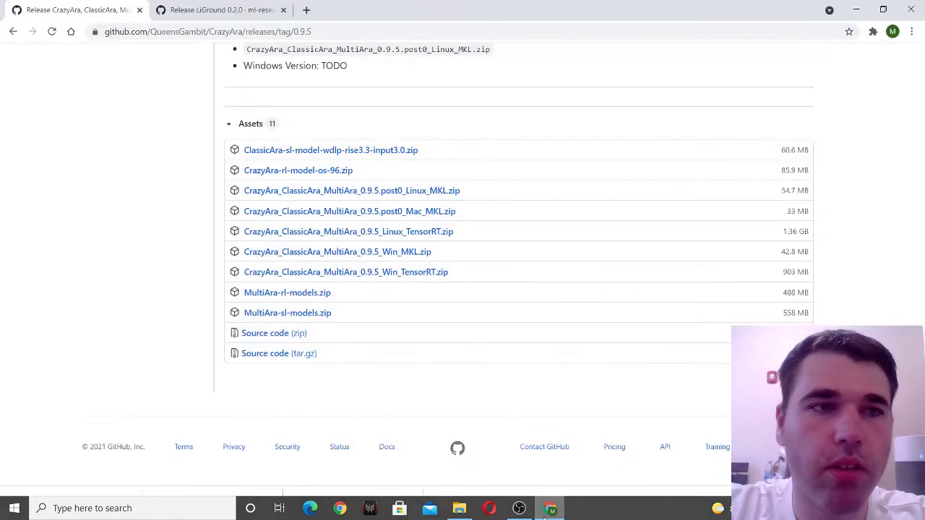
scroll(265, 248, up, 10)
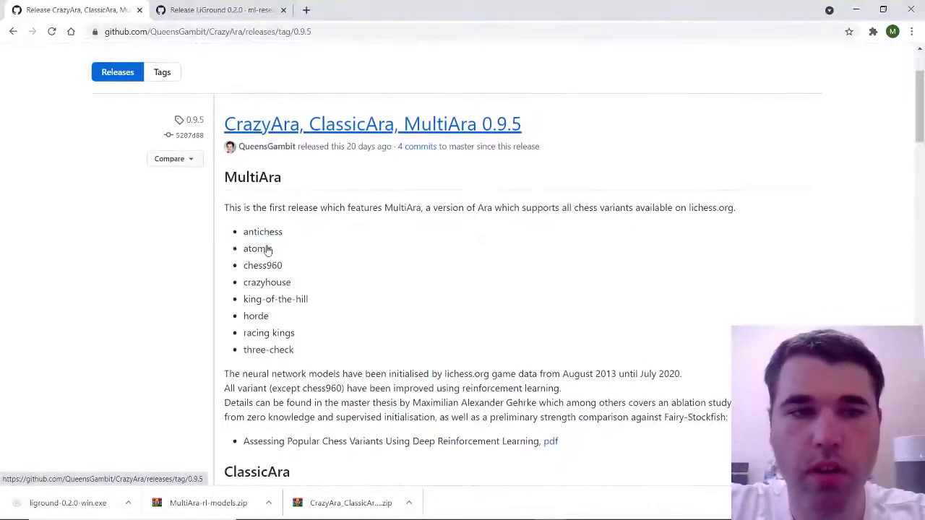
scroll(266, 249, up, 2)
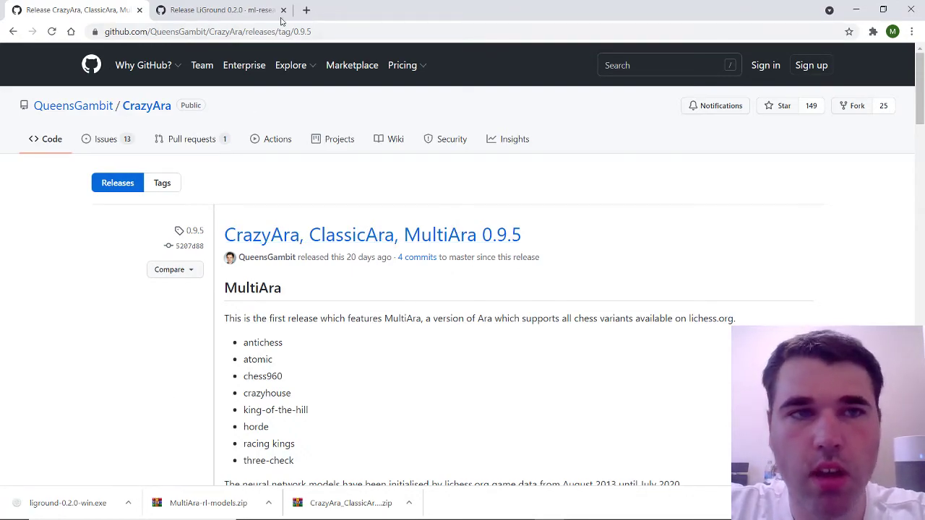
scroll(217, 384, down, 15)
key(super+Tab)
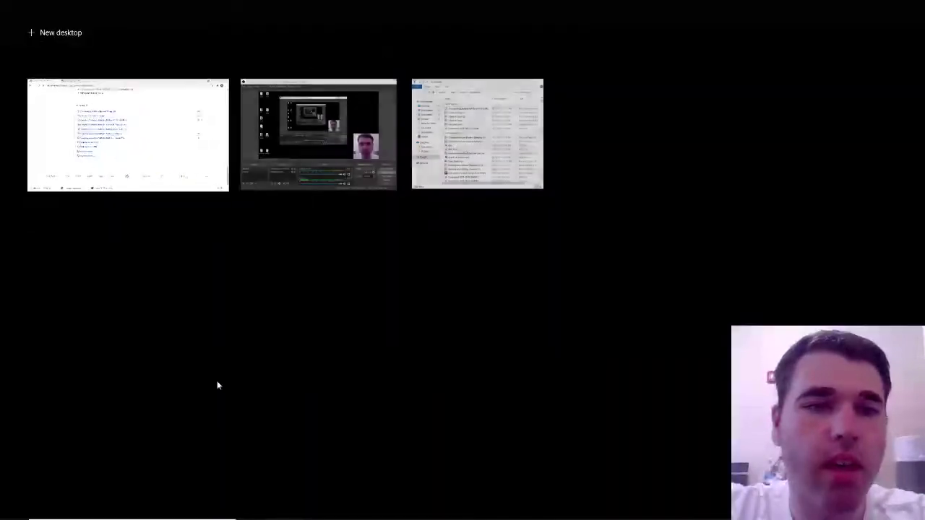
click(120, 137)
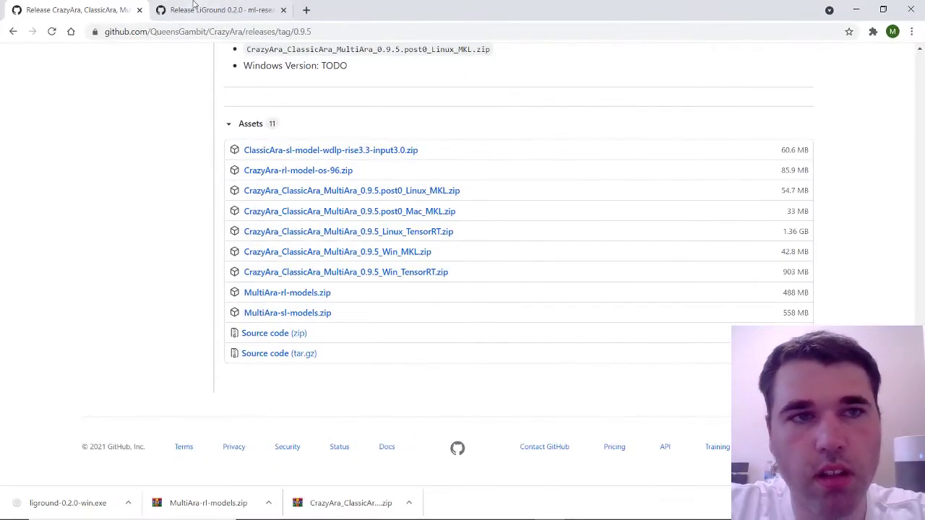
- Open the LiGround 0.2.0 release page and examine its release notes and downloadable assets
click(193, 6)
scroll(286, 214, up, 3)
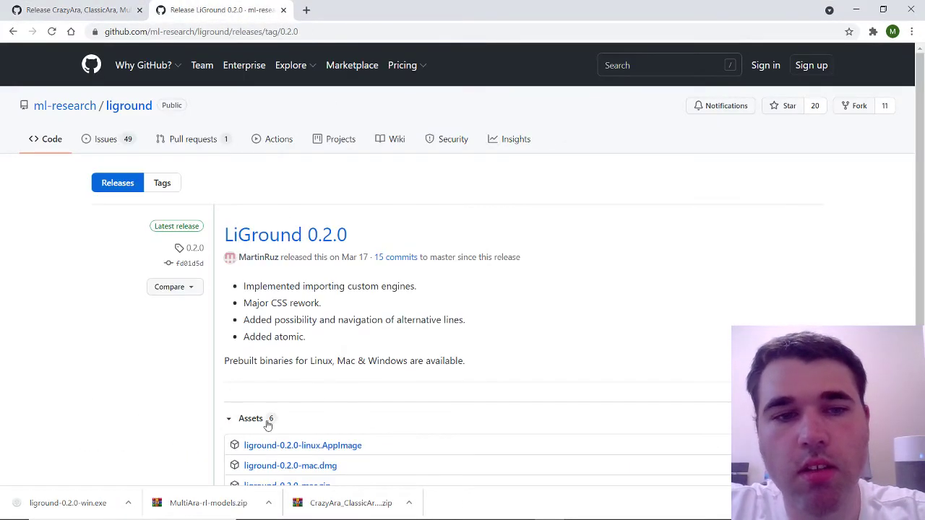
scroll(265, 321, down, 3)
scroll(265, 320, up, 3)
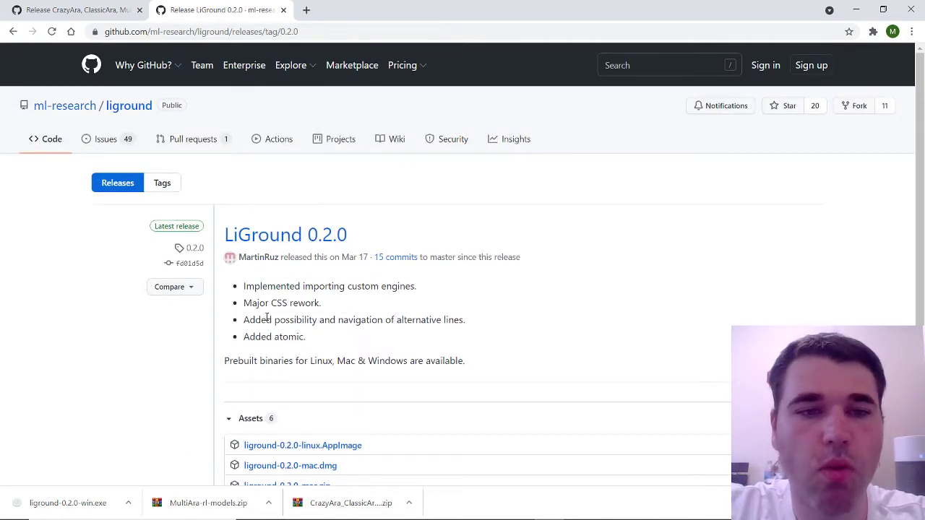
scroll(267, 319, down, 3)
scroll(266, 318, up, 3)
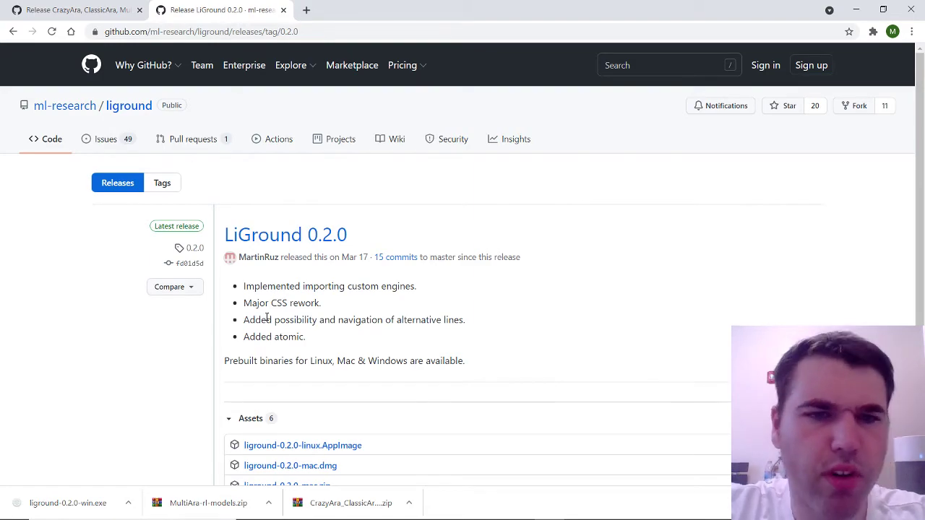
- Return to the CrazyAra 0.9.5 release page and review its inference libraries and update notes
click(100, 9)
scroll(331, 257, up, 5)
scroll(330, 256, up, 15)
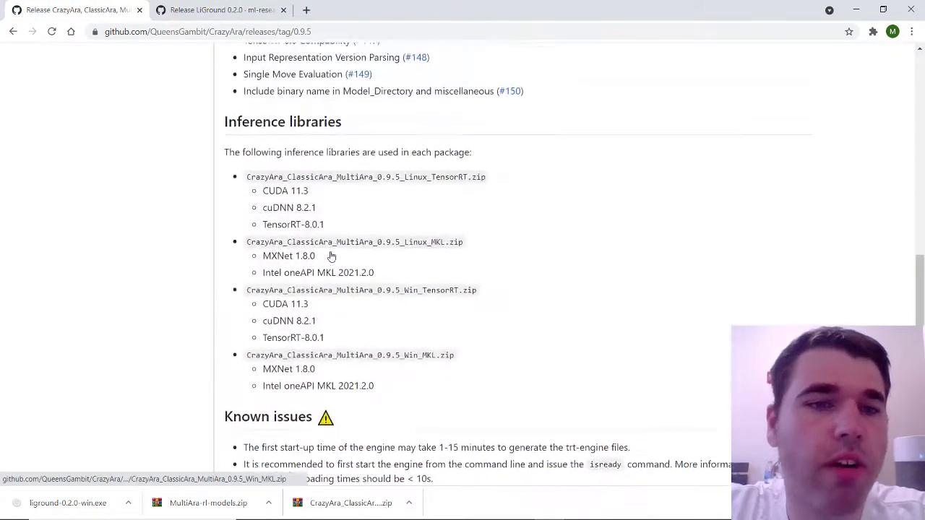
scroll(331, 253, down, 20)
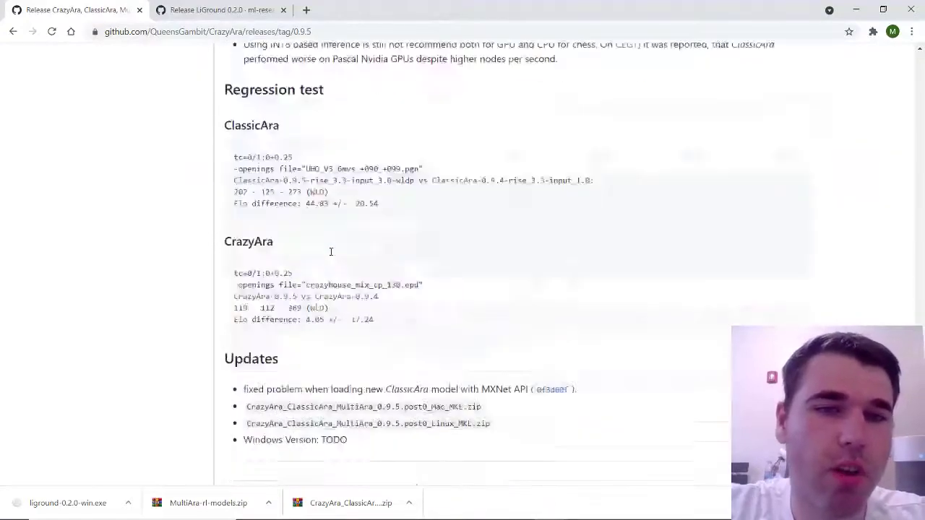
scroll(331, 251, up, 3)
- Go back to the LiGround 0.2.0 release and check which prebuilt binaries it offers
click(234, 6)
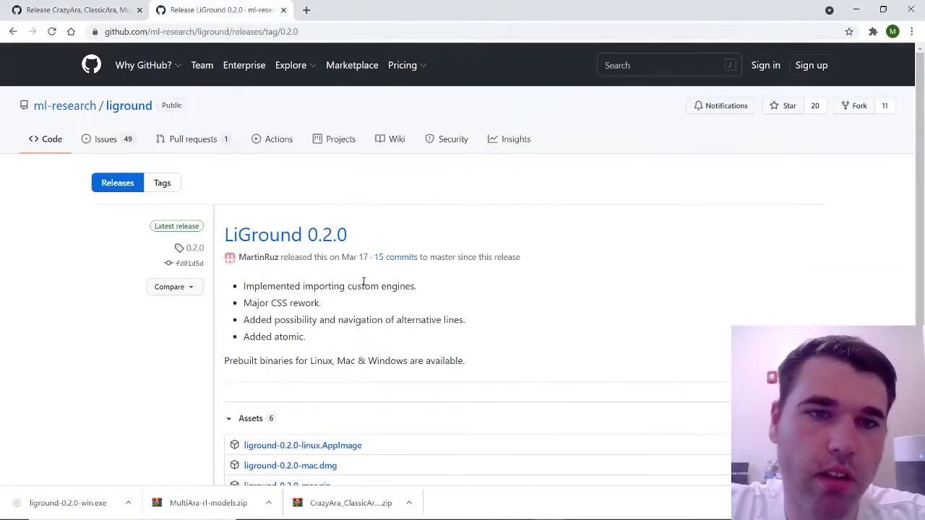
scroll(372, 425, down, 2)
scroll(372, 426, up, 2)
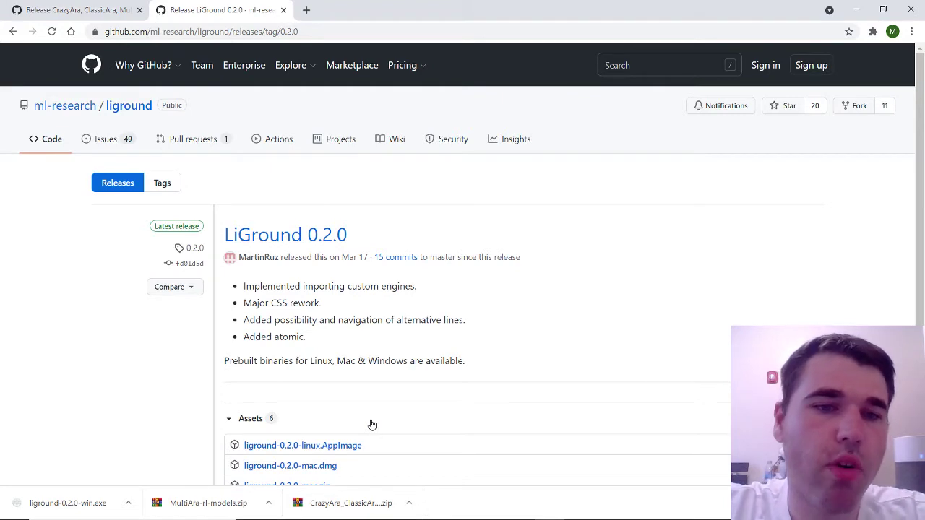
scroll(371, 425, down, 3)
scroll(362, 285, up, 2)
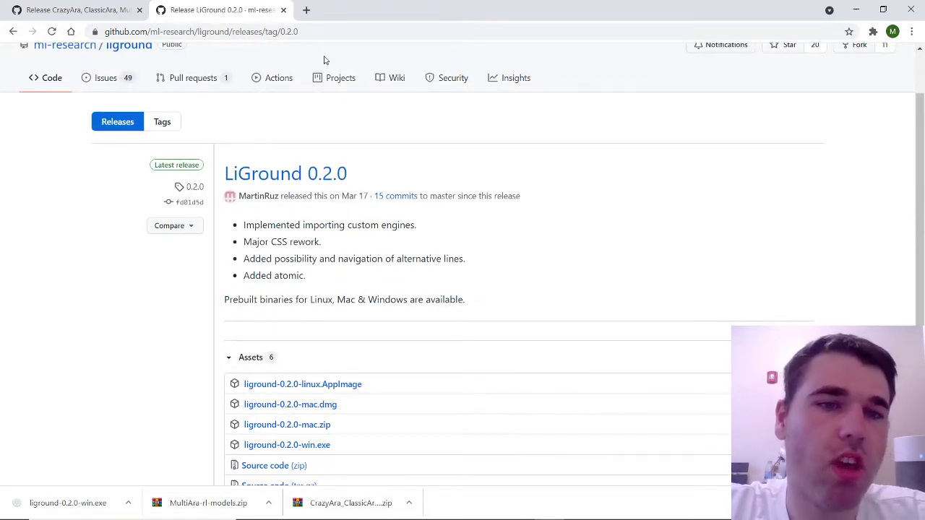
- Show the CrazyAra 0.9.5 release again and read through its notes down to the full asset list
click(80, 10)
scroll(261, 157, down, 5)
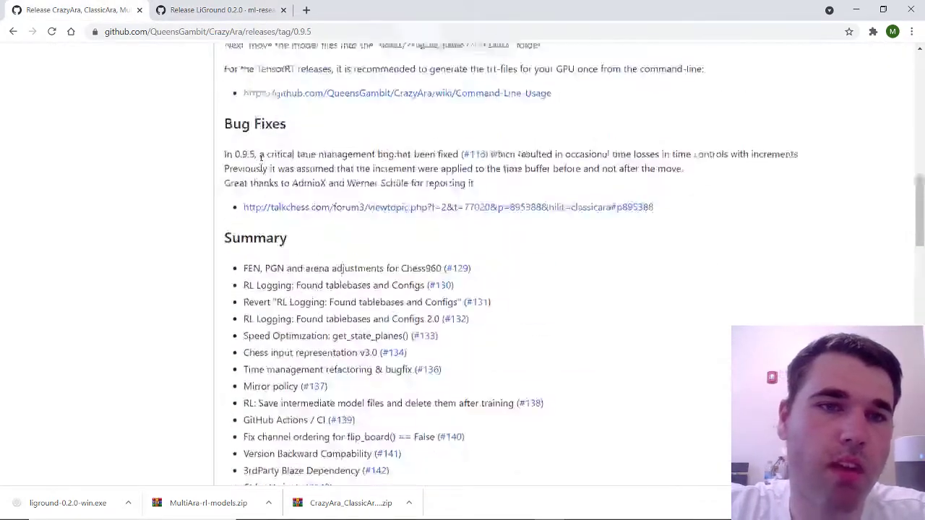
scroll(261, 157, up, 15)
scroll(261, 157, down, 15)
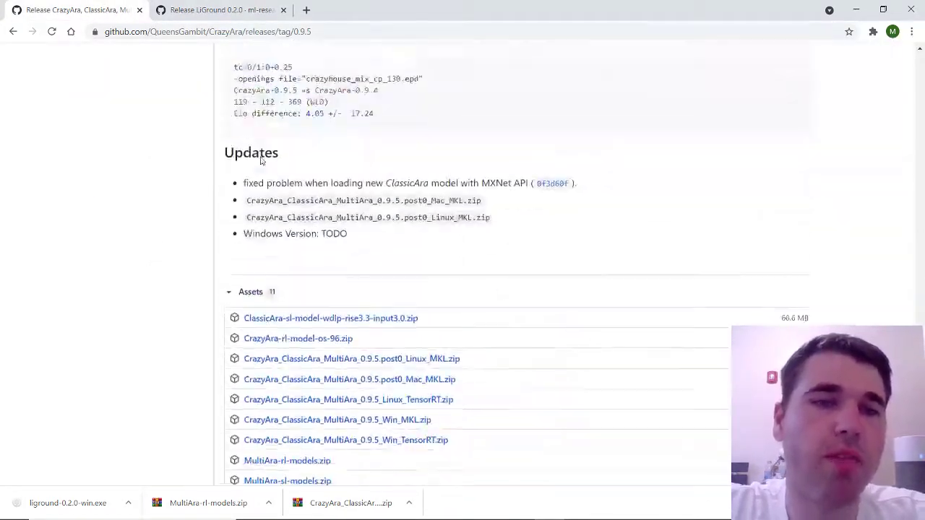
scroll(261, 159, up, 15)
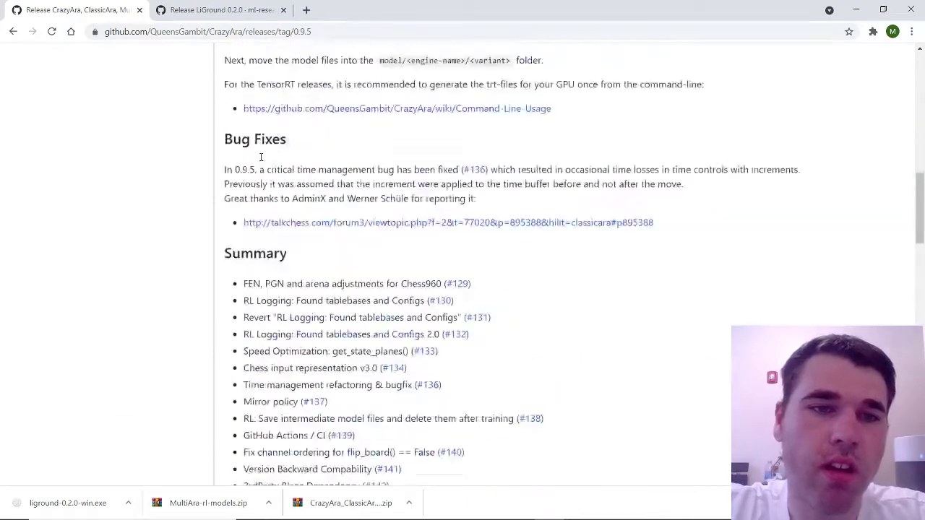
scroll(261, 157, down, 15)
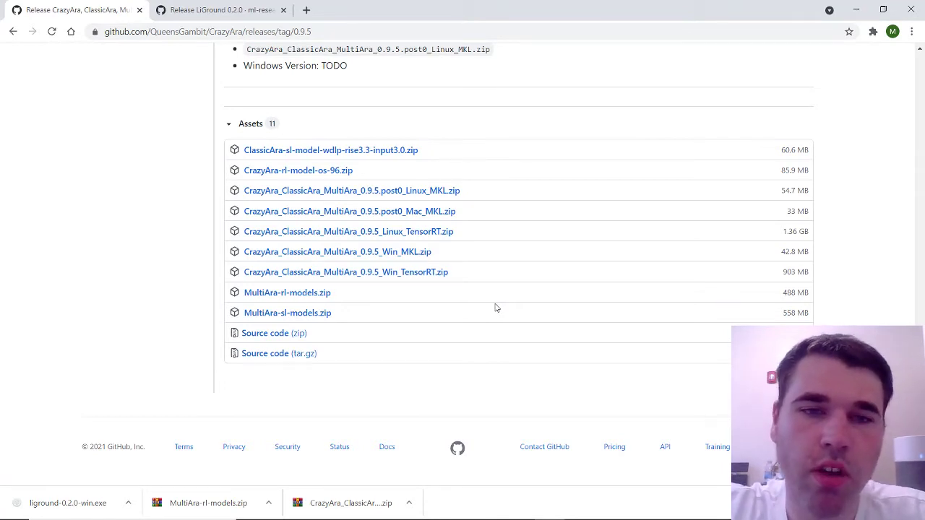
click(856, 9)
right_click(493, 203)
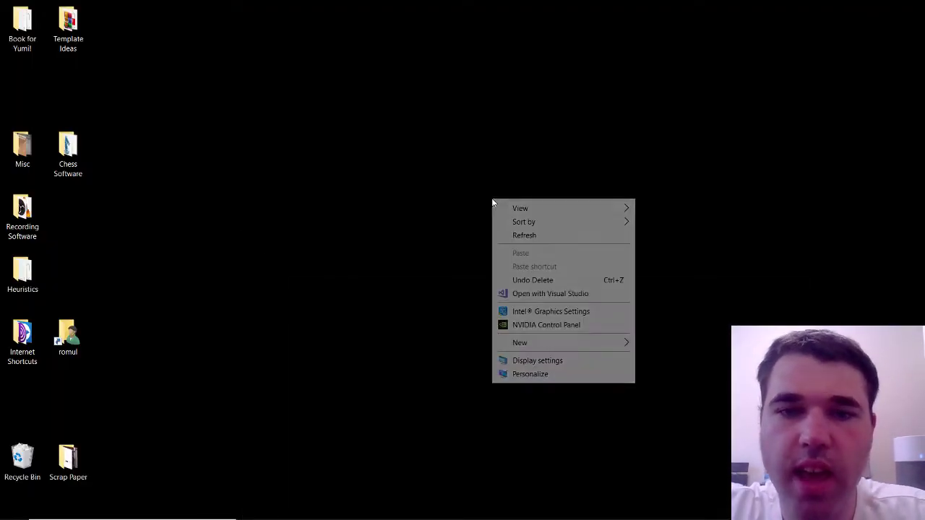
click(404, 332)
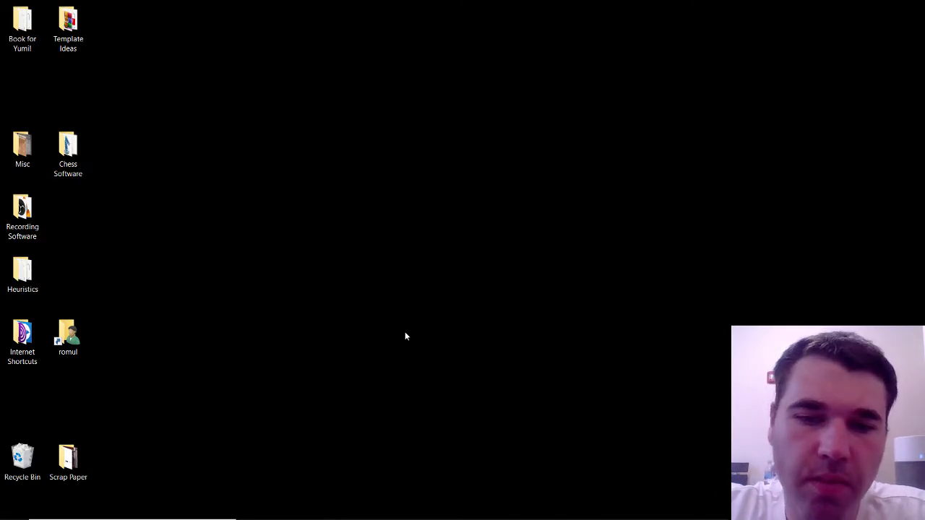
click(549, 509)
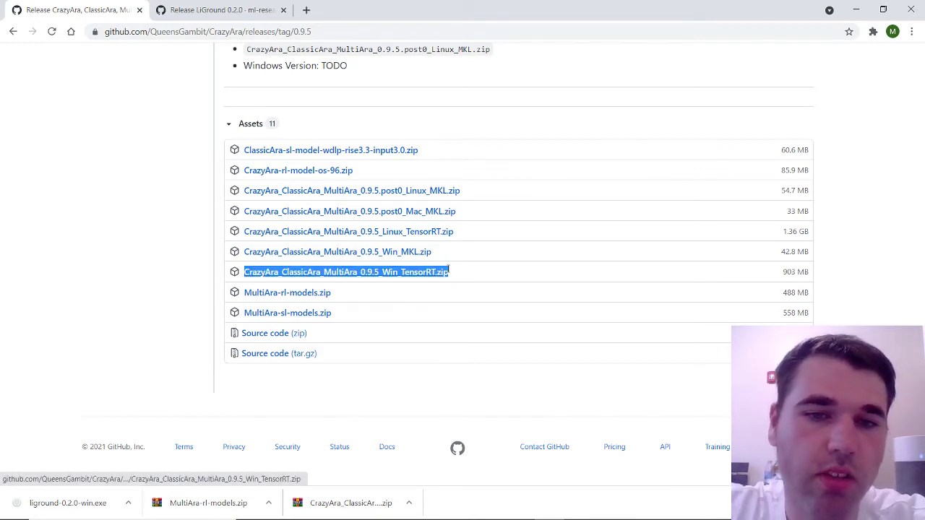
- Highlight the Win_TensorRT and Win_MKL packages and MultiAra-rl-models.zip among the release assets as the Windows downloads
triple_click(449, 275)
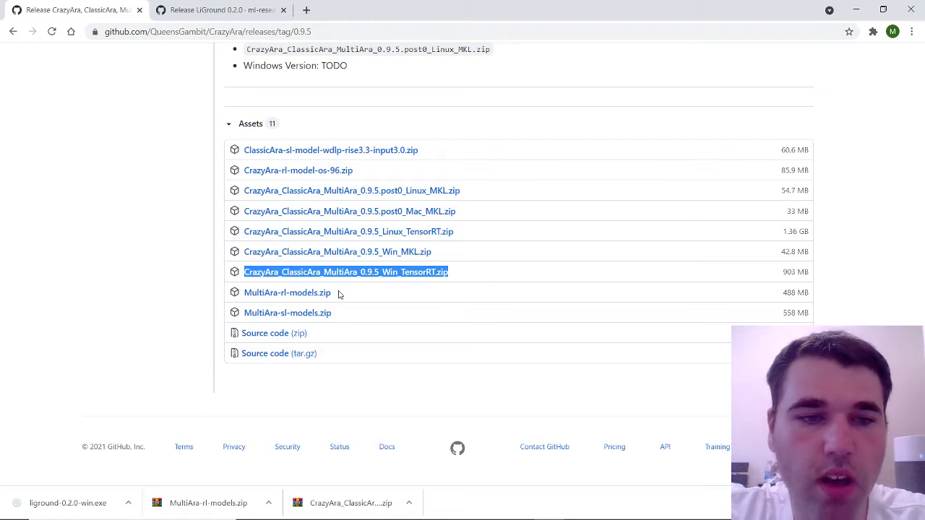
mouse_move(339, 295)
mouse_down()
mouse_move(297, 288)
mouse_move(330, 295)
mouse_up()
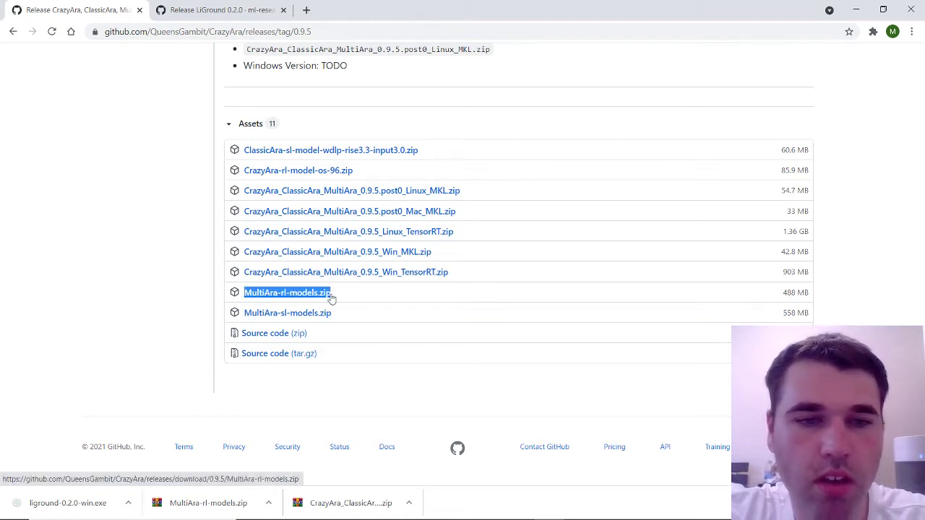
drag(202, 272, 332, 293)
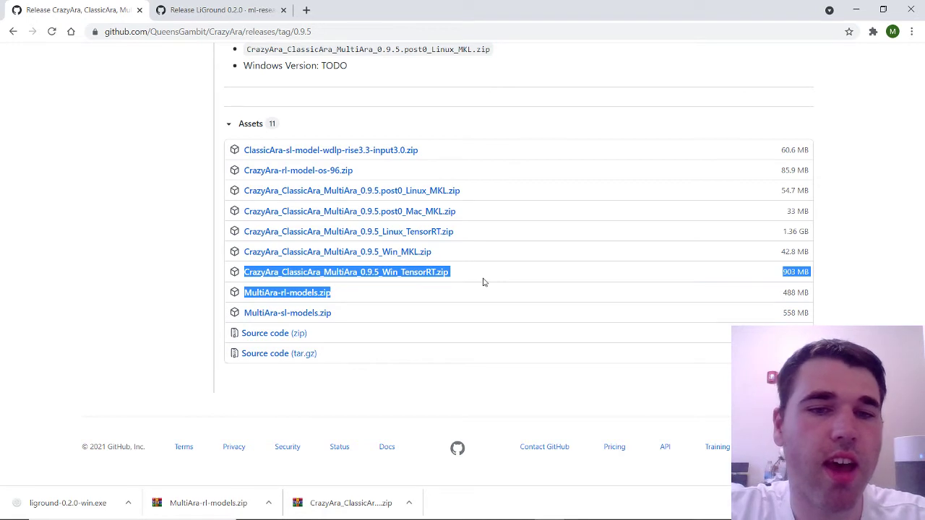
click(484, 282)
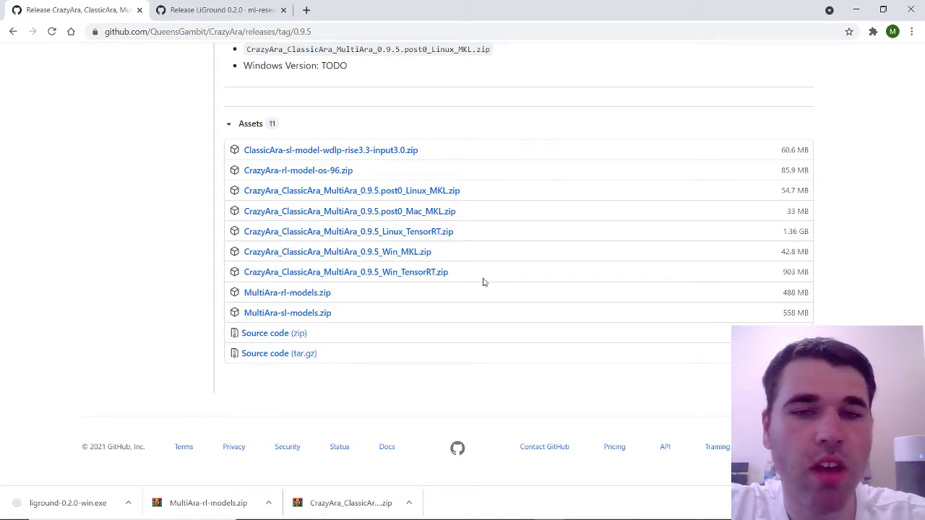
triple_click(434, 255)
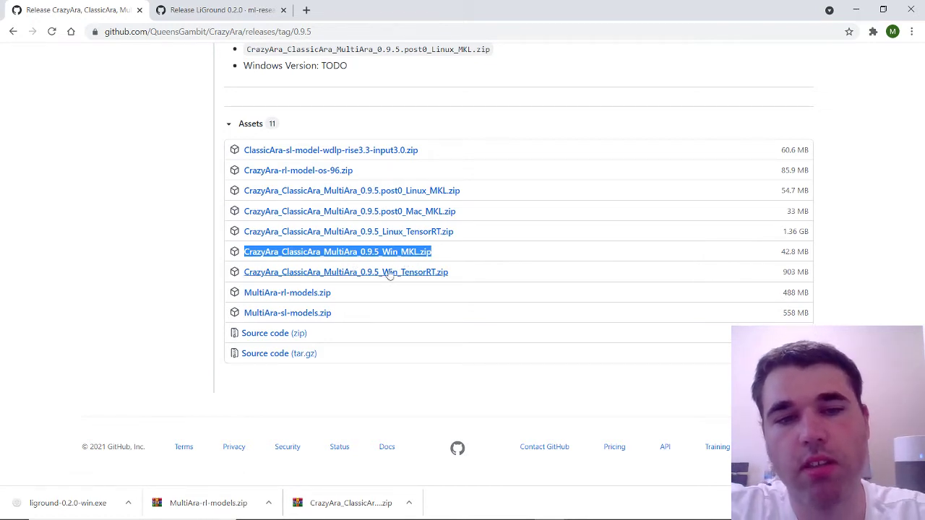
click(468, 273)
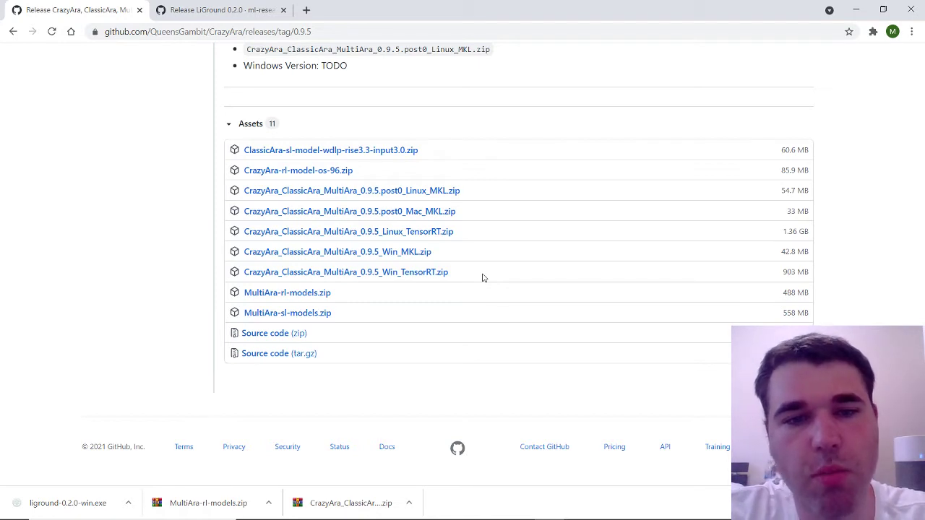
- Highlight the post0_Mac_MKL package and MultiAra-rl-models.zip among the release assets as the Mac downloads
triple_click(460, 215)
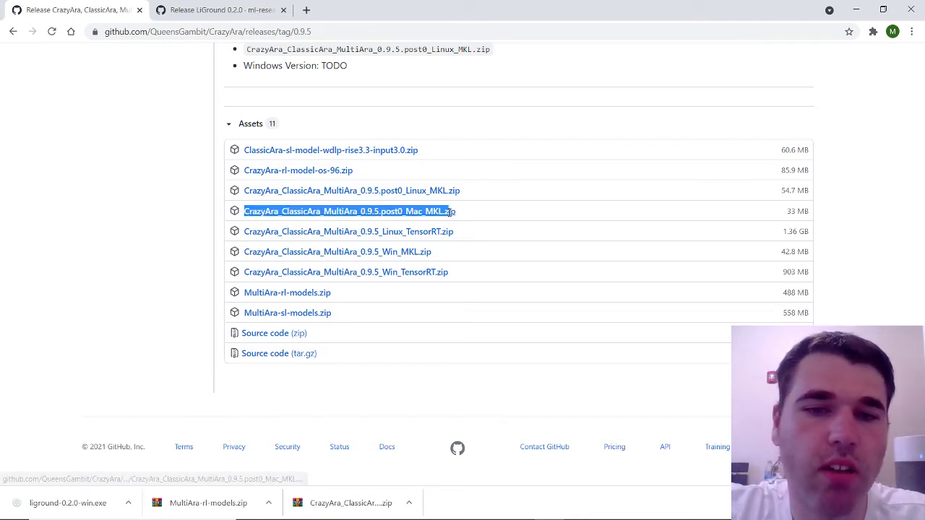
click(459, 215)
triple_click(455, 212)
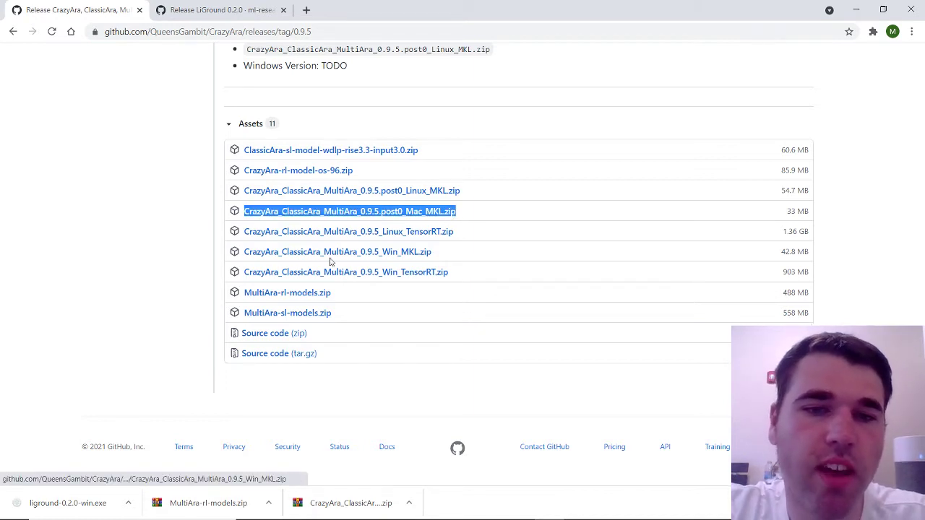
triple_click(332, 294)
click(335, 296)
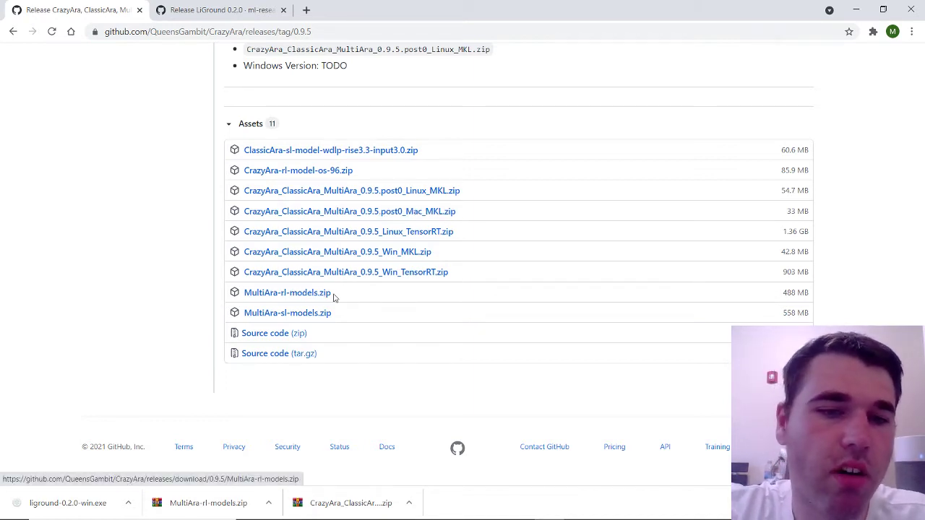
triple_click(331, 293)
click(475, 256)
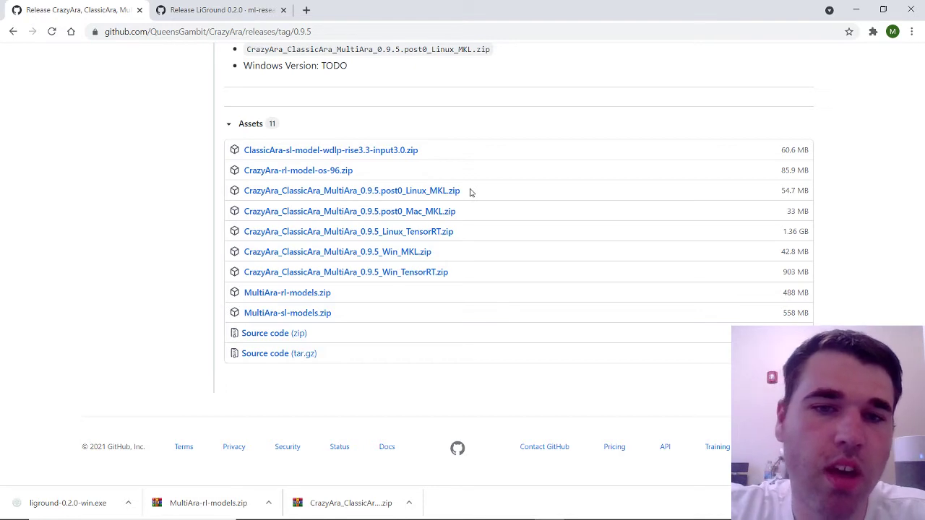
- Highlight the post0_Linux_MKL package and MultiAra-rl-models.zip among the release assets as the Linux downloads, then clear the selection
triple_click(459, 192)
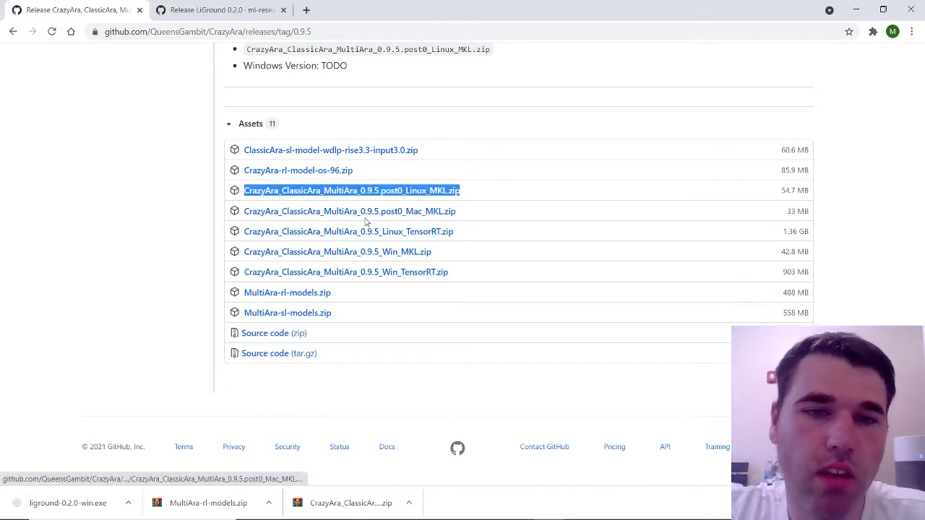
click(348, 295)
triple_click(330, 293)
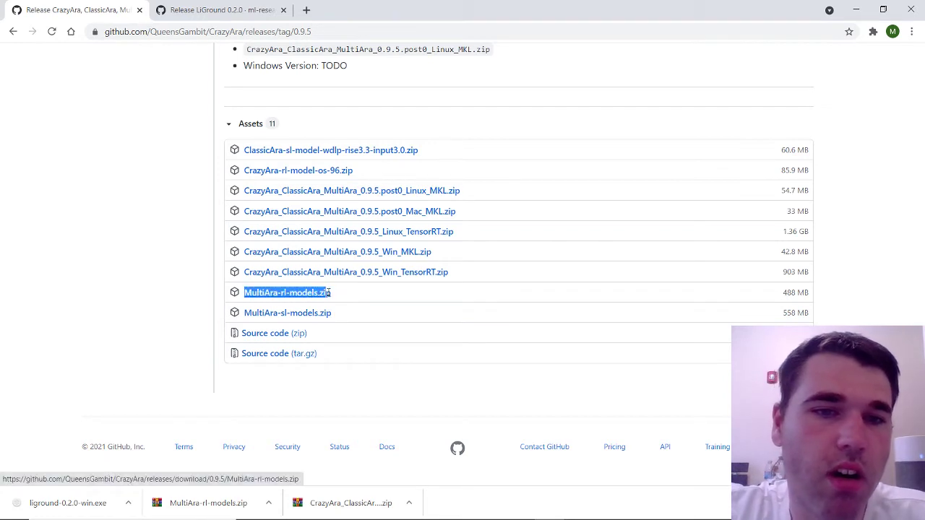
click(330, 293)
triple_click(329, 292)
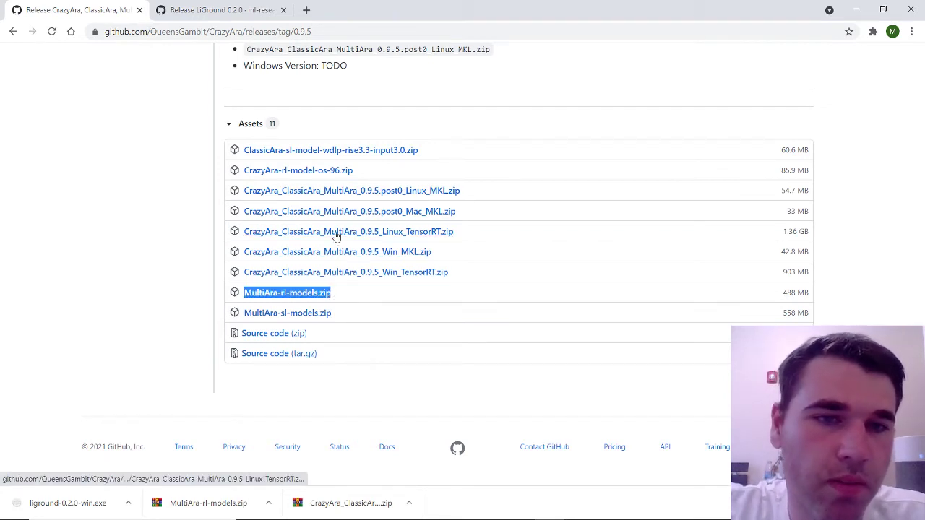
click(375, 173)
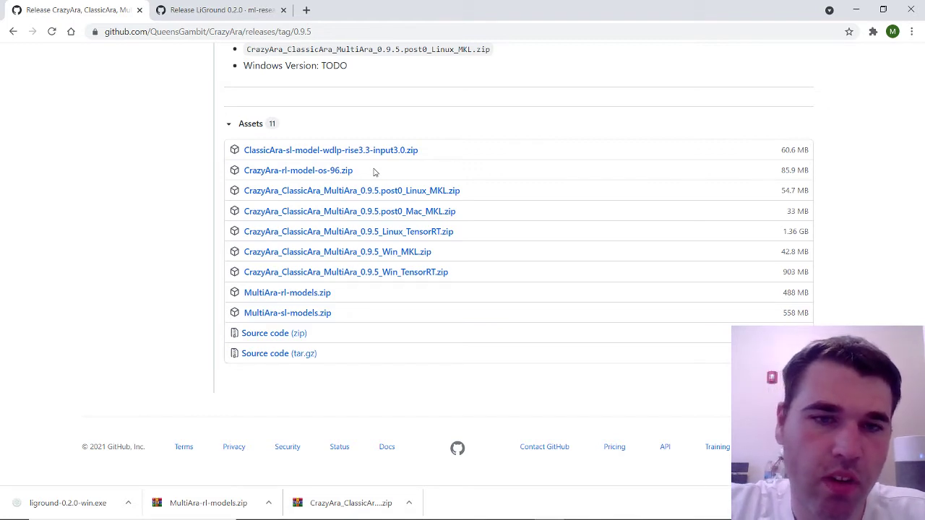
- Download CrazyAra_ClassicAra_MultiAra_0.9.5_Win_TensorRT.zip and MultiAra-rl-models.zip from the release assets
click(428, 273)
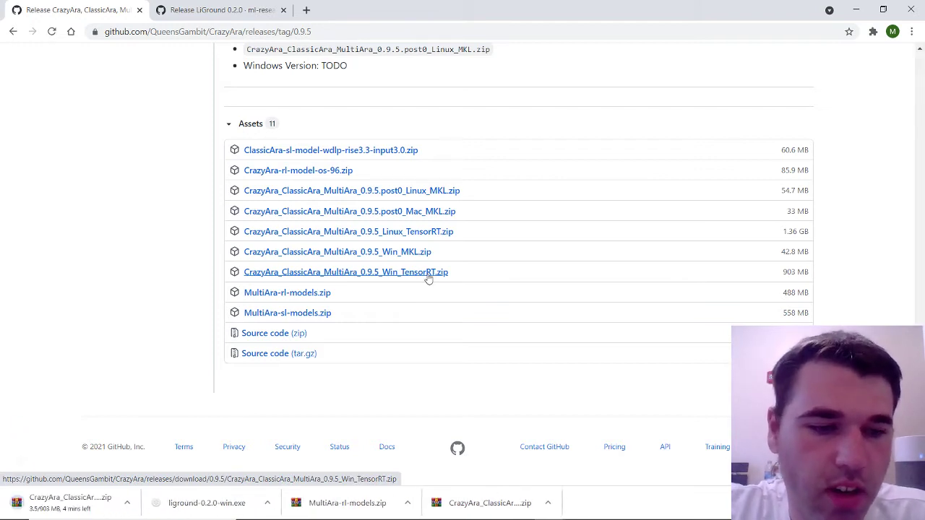
click(549, 503)
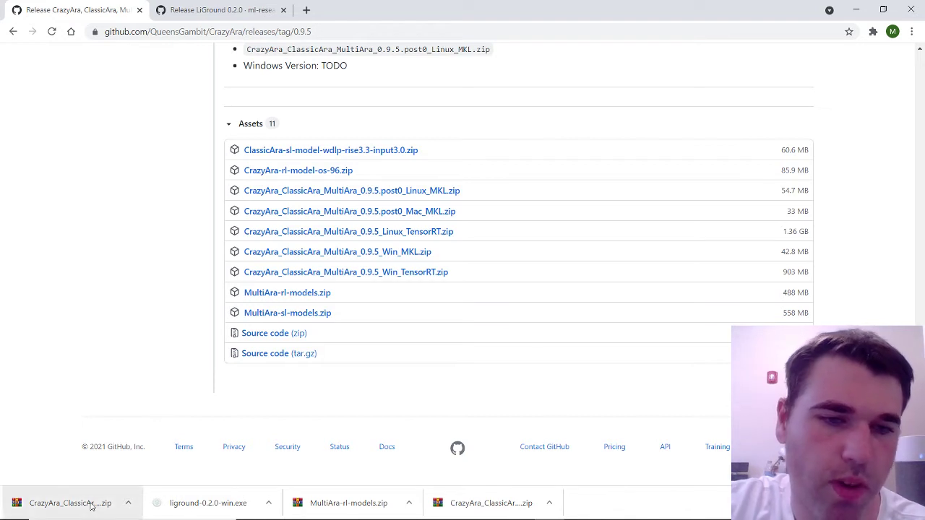
click(316, 297)
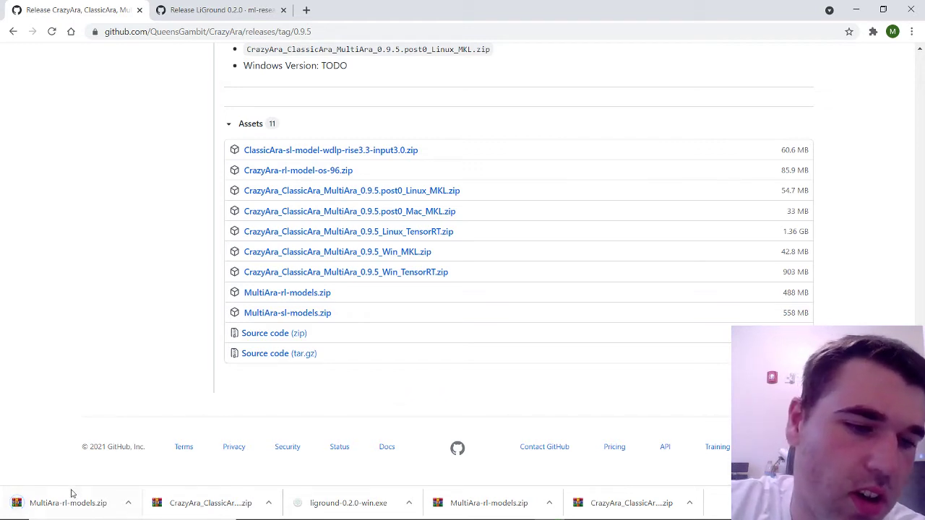
- Download liground-0.2.0-win.exe from the LiGround 0.2.0 release assets
click(210, 7)
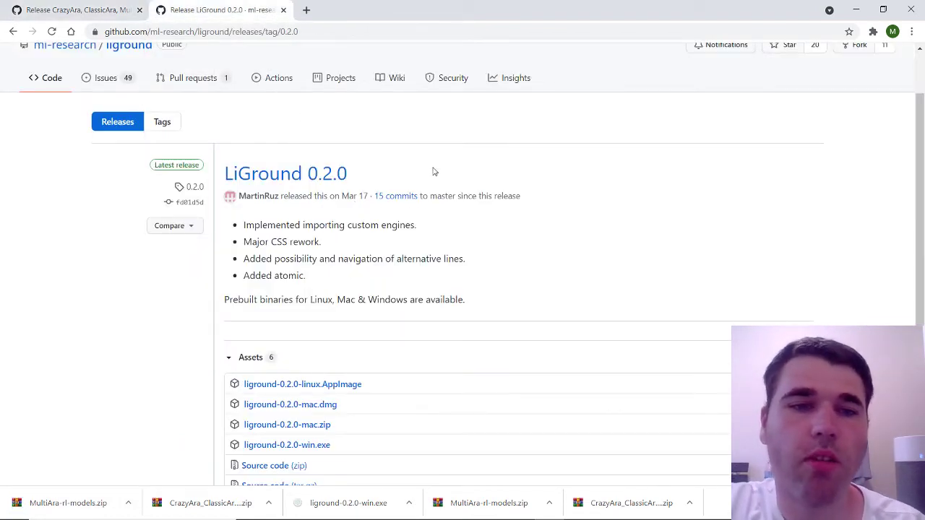
scroll(433, 171, down, 3)
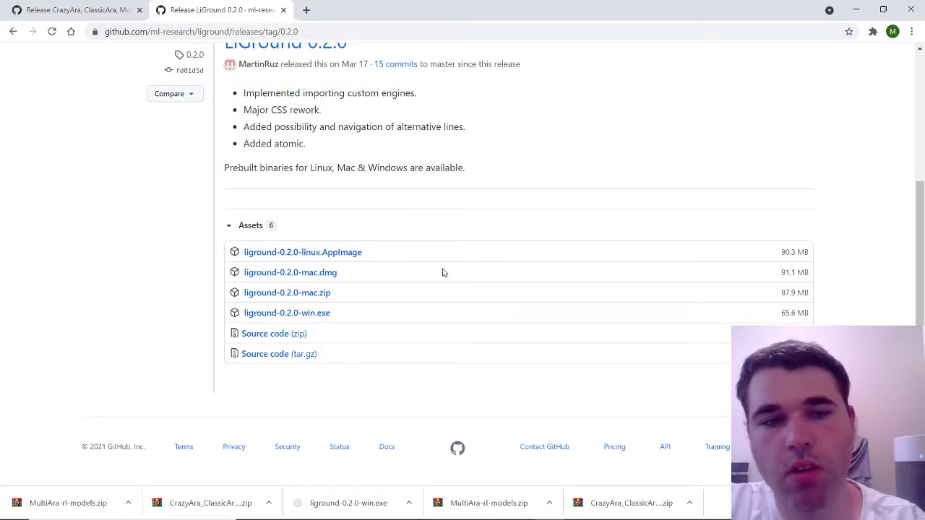
click(312, 315)
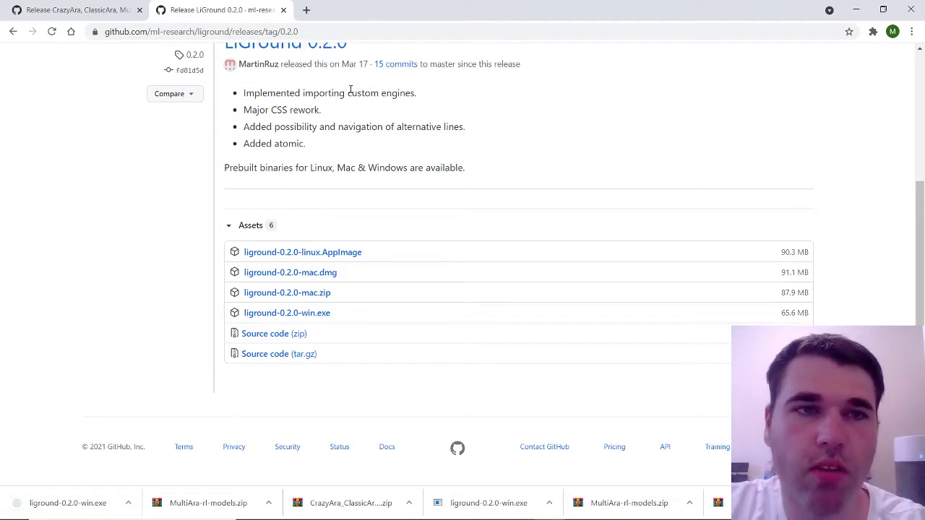
- Move the LiGround installer and the two downloaded archives from the Downloads folder to the desktop in File Explorer
click(848, 6)
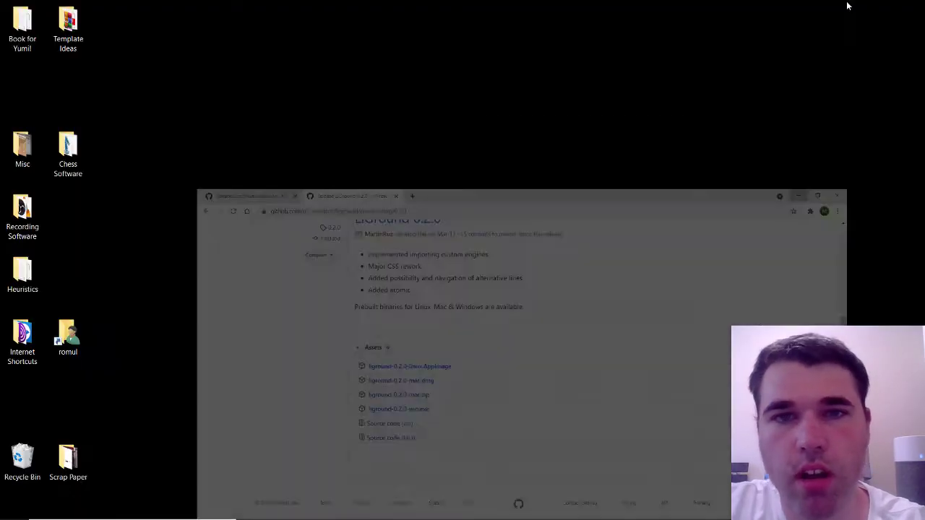
click(466, 512)
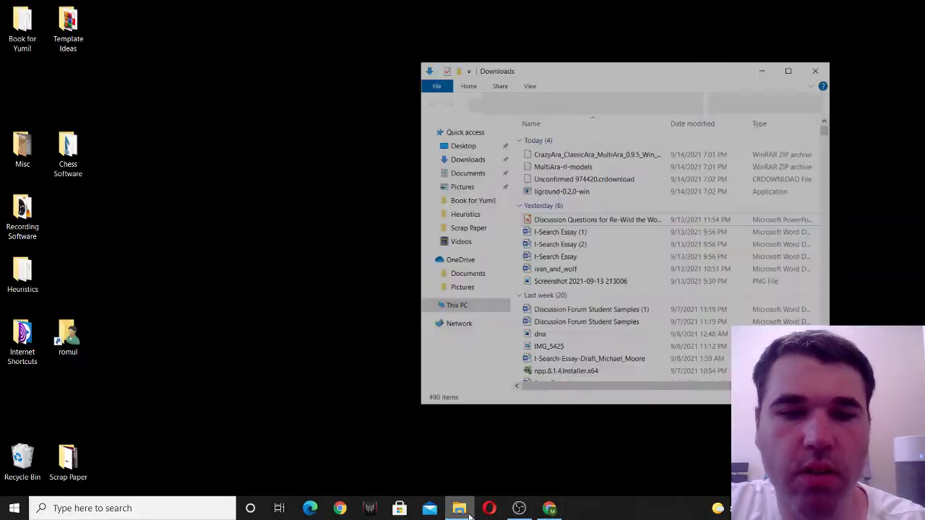
click(473, 137)
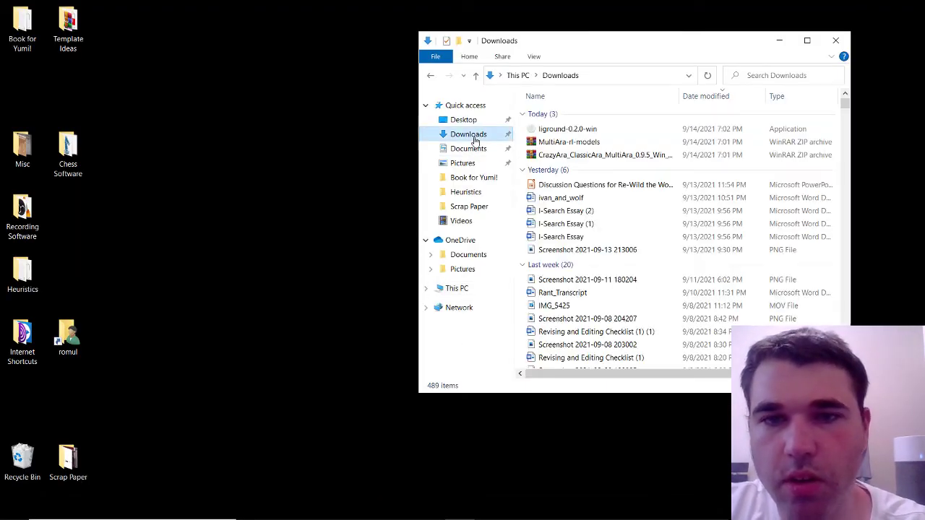
drag(520, 125, 318, 211)
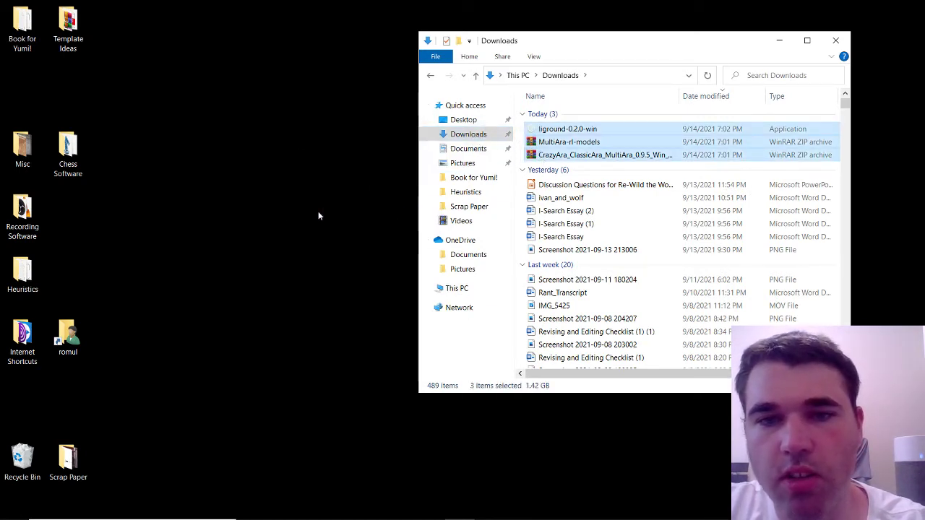
click(238, 231)
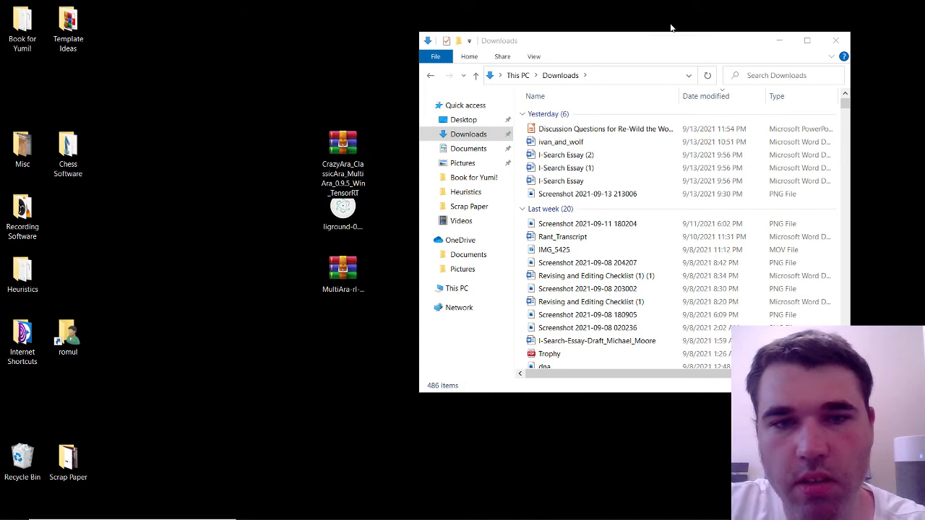
click(836, 41)
- Place the CrazyAra Win_TensorRT archive beside the MultiAra-rl-models archive on the desktop
drag(343, 145, 435, 268)
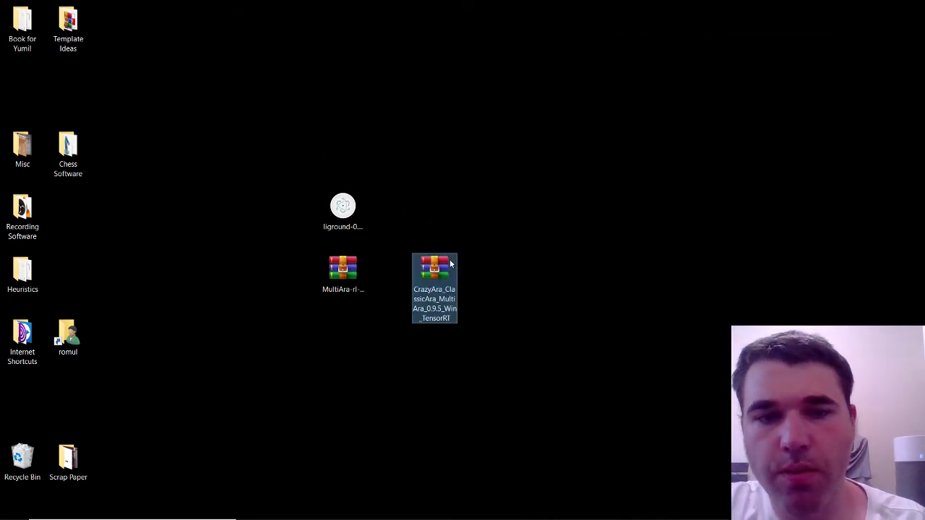
drag(499, 270, 326, 275)
right_click(333, 273)
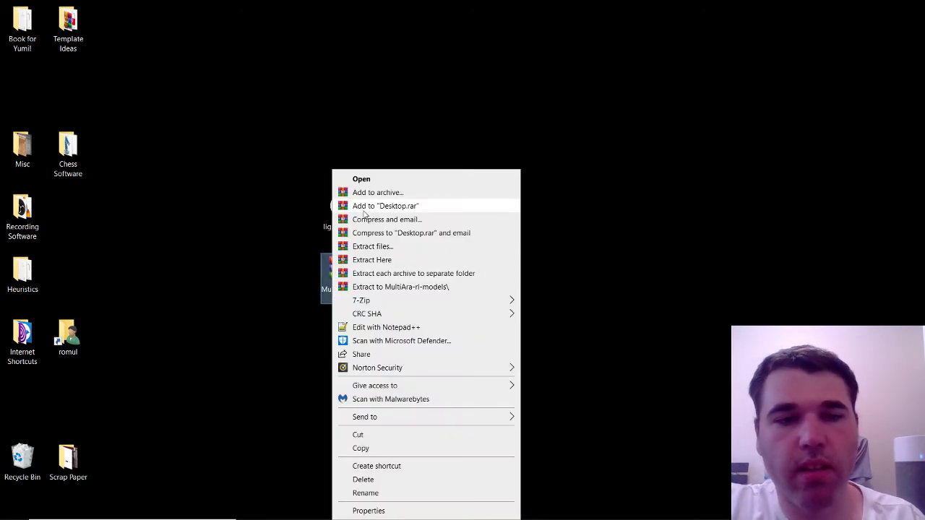
click(251, 223)
- Extract the CrazyAra_ClassicAra_MultiAra_0.9.5_Win_TensorRT archive to its own desktop folder and place that folder below the archive
drag(545, 237, 412, 316)
right_click(435, 285)
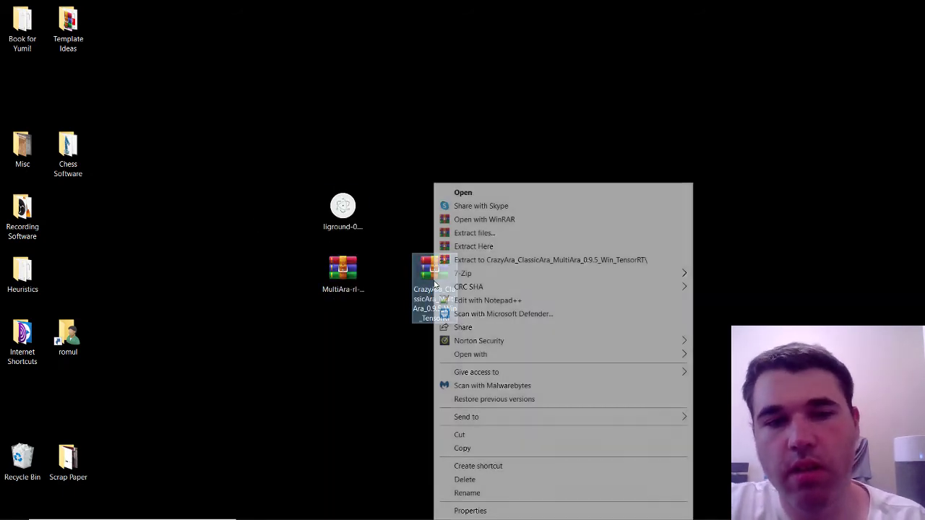
click(481, 233)
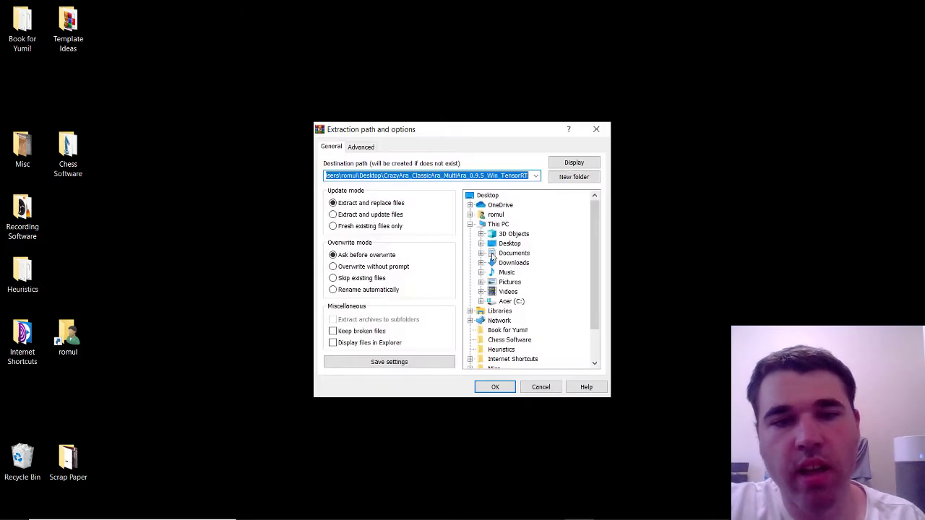
click(486, 386)
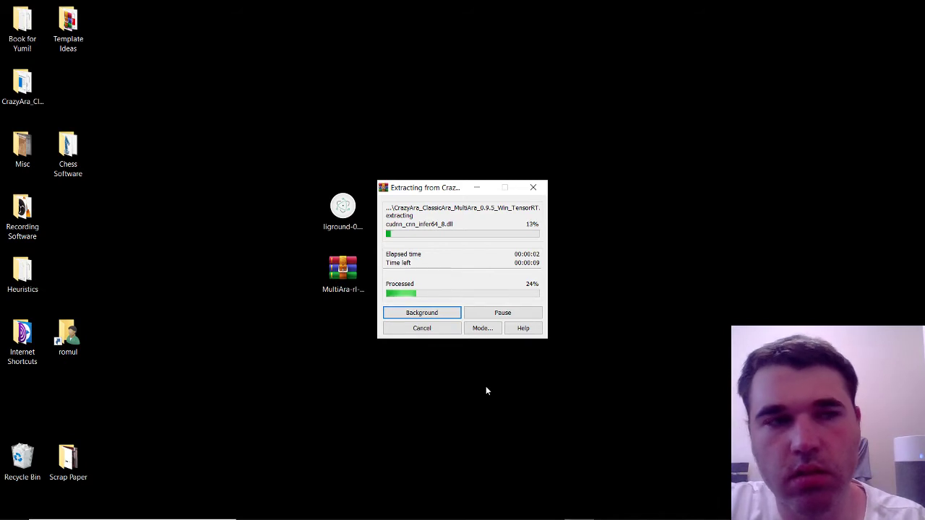
click(14, 88)
drag(15, 88, 450, 408)
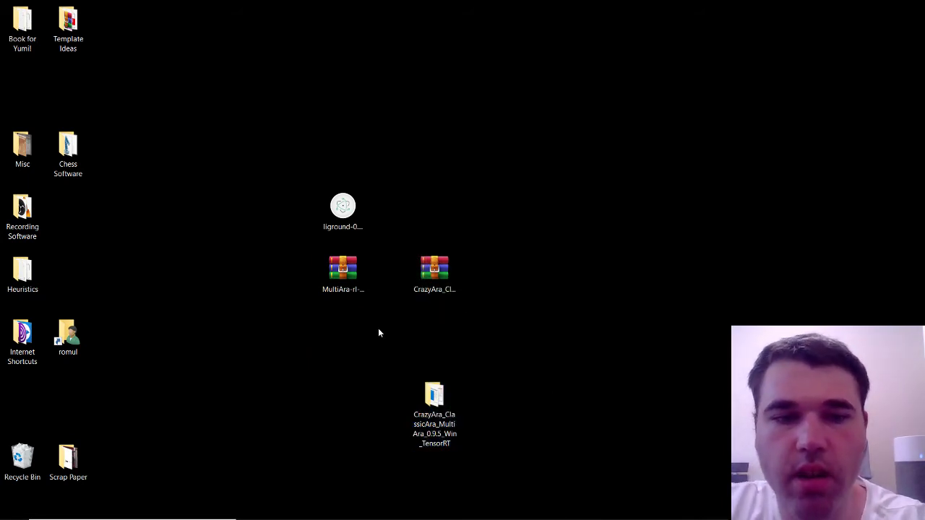
- Extract the MultiAra-rl-models archive to its own desktop folder and place it beside the extracted engine folder
right_click(344, 270)
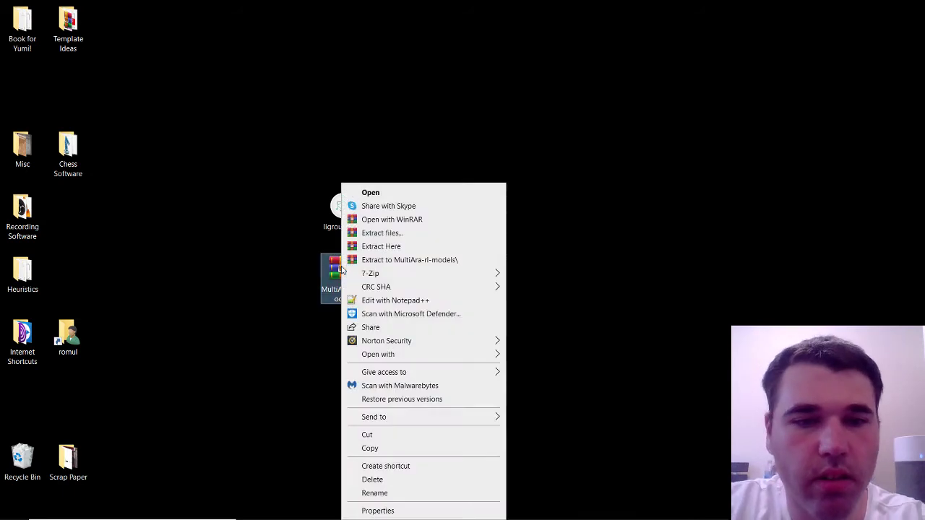
click(396, 233)
click(495, 387)
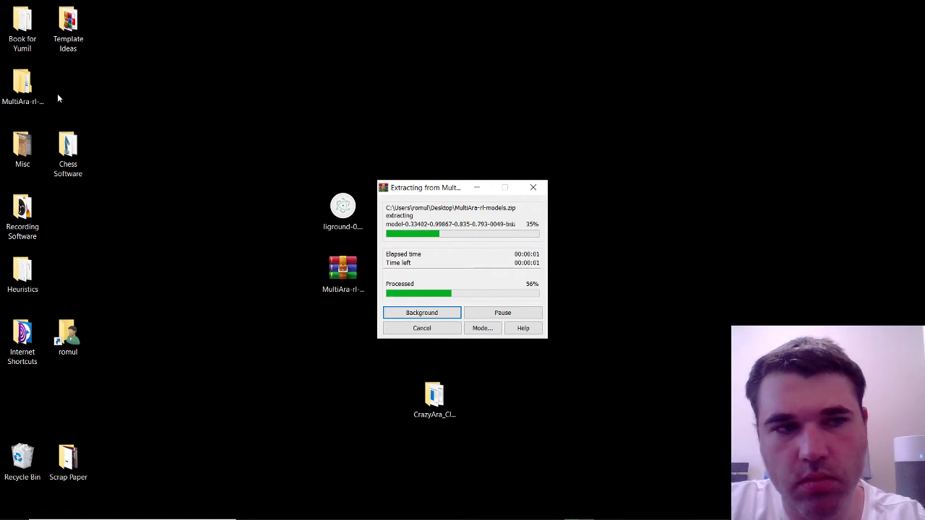
drag(22, 103, 344, 420)
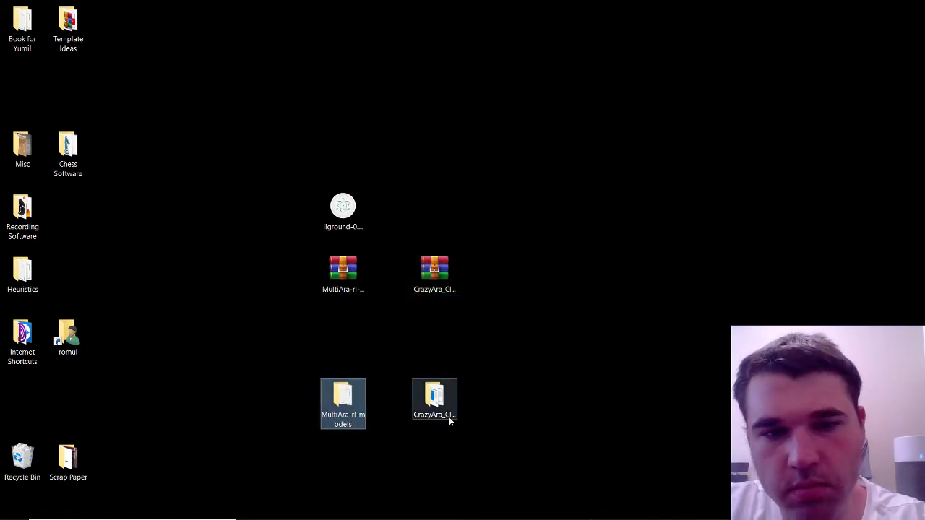
click(494, 396)
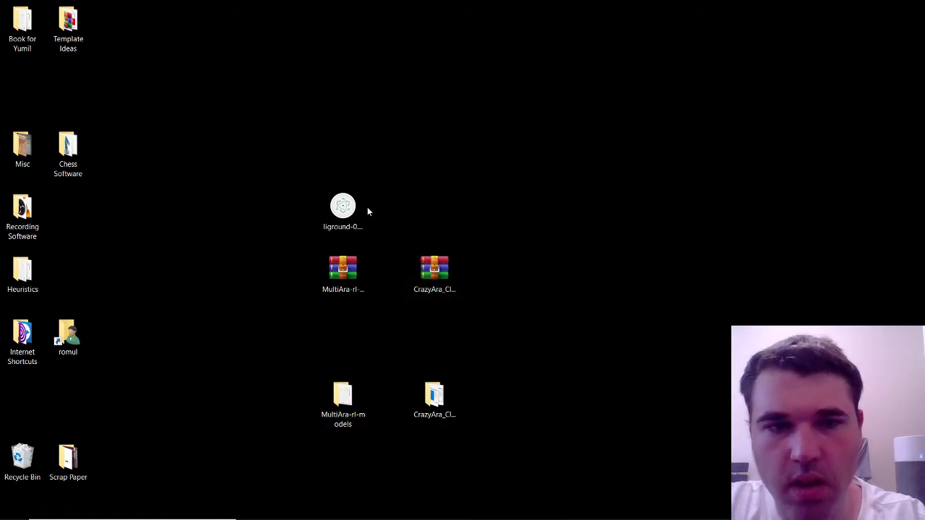
- Run the liground-0.2.0-win installer despite the SmartScreen block, and close LiGround after checking its list of engines
drag(330, 219, 331, 156)
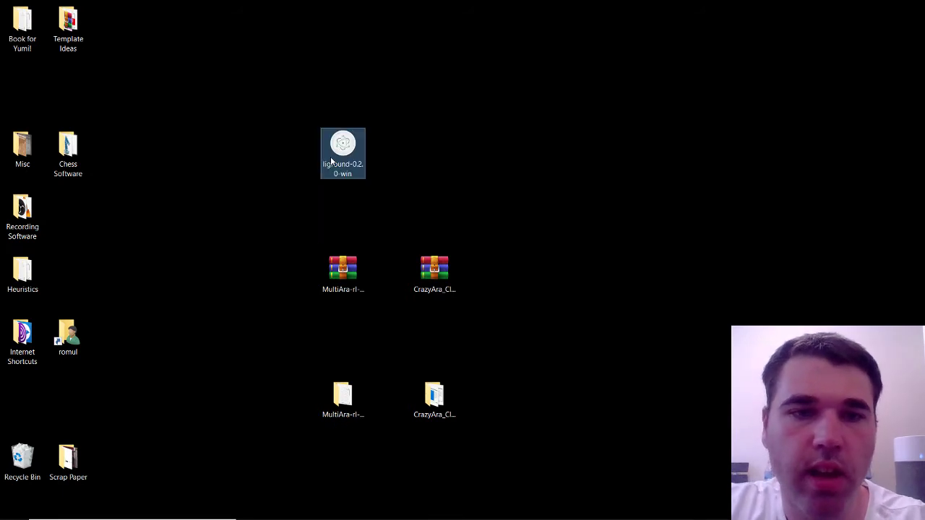
double_click(331, 156)
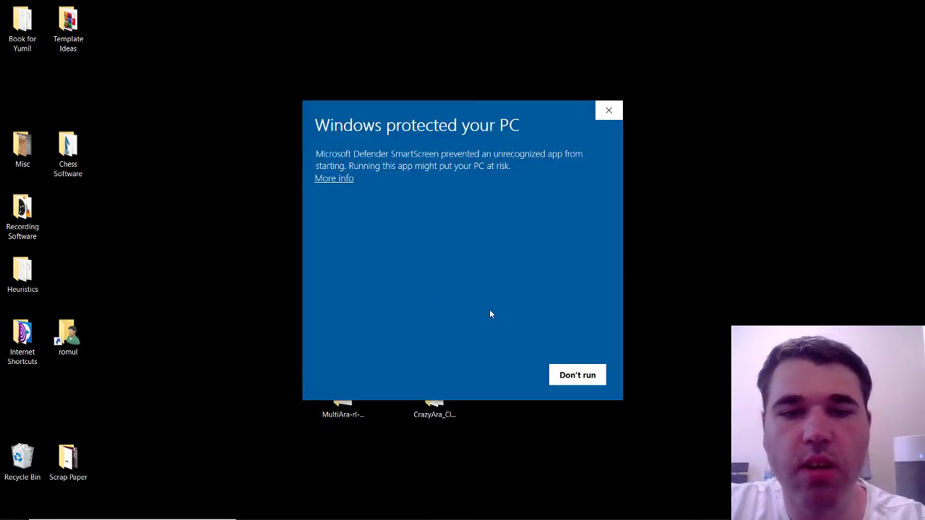
click(337, 180)
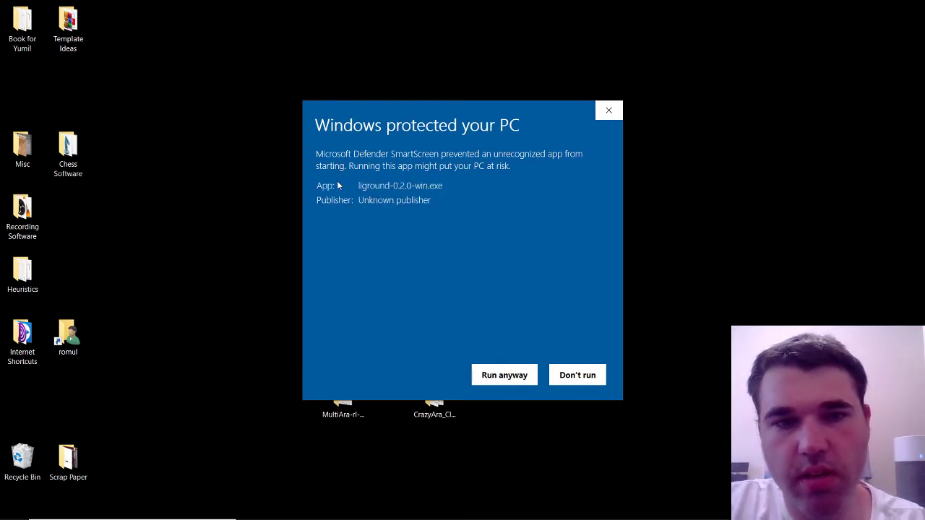
click(490, 380)
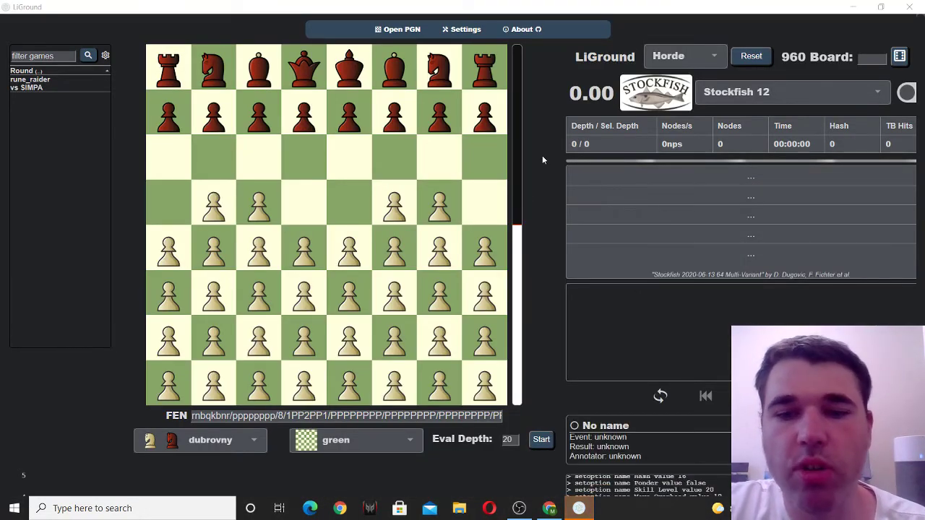
click(791, 92)
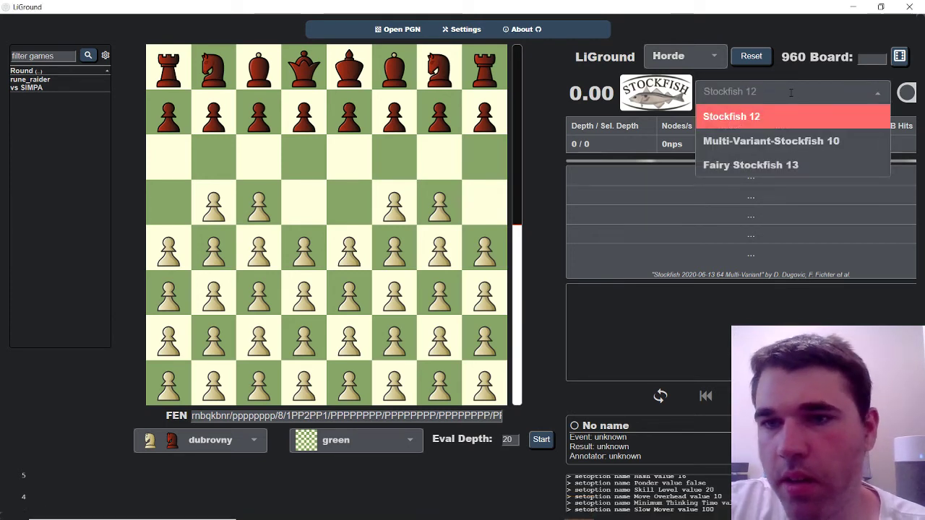
click(910, 6)
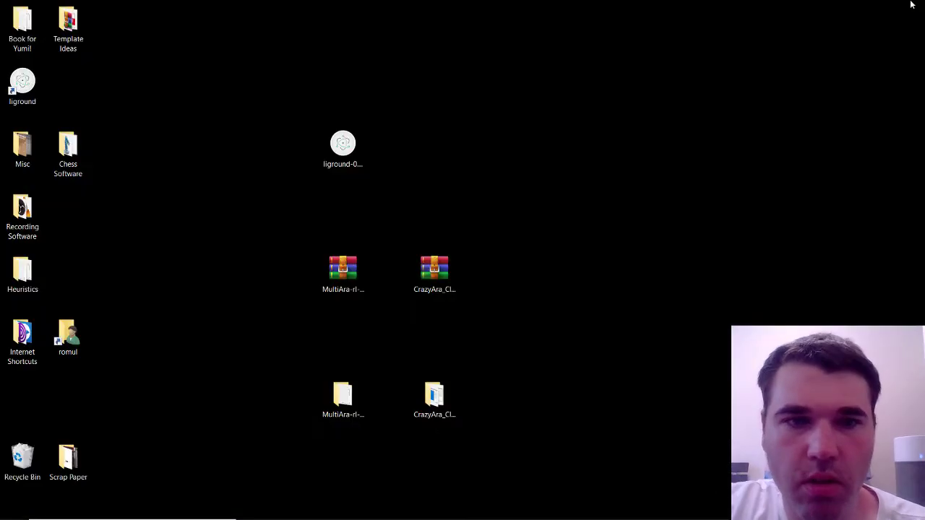
- Open the MultiAra folder inside the model folder of the extracted CrazyAra_ClassicAra_MultiAra_0.9.5_Win_TensorRT package
click(451, 412)
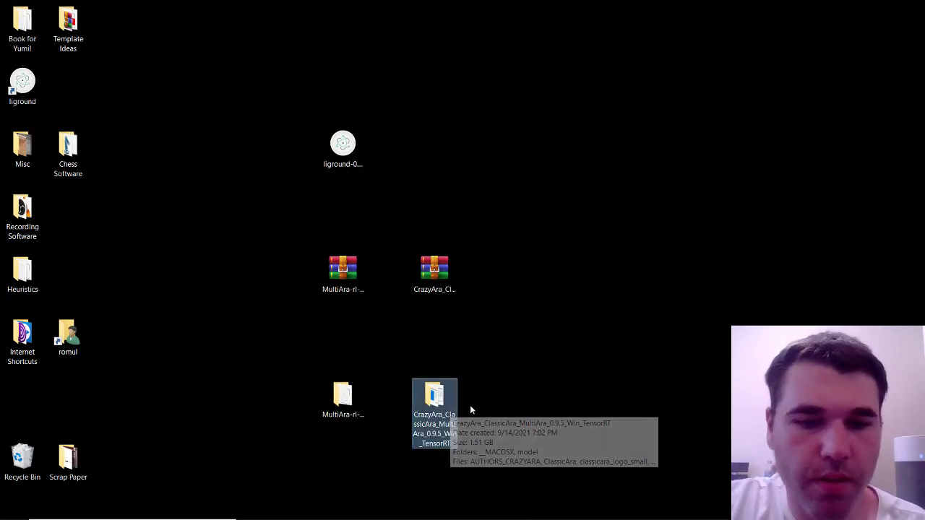
double_click(422, 412)
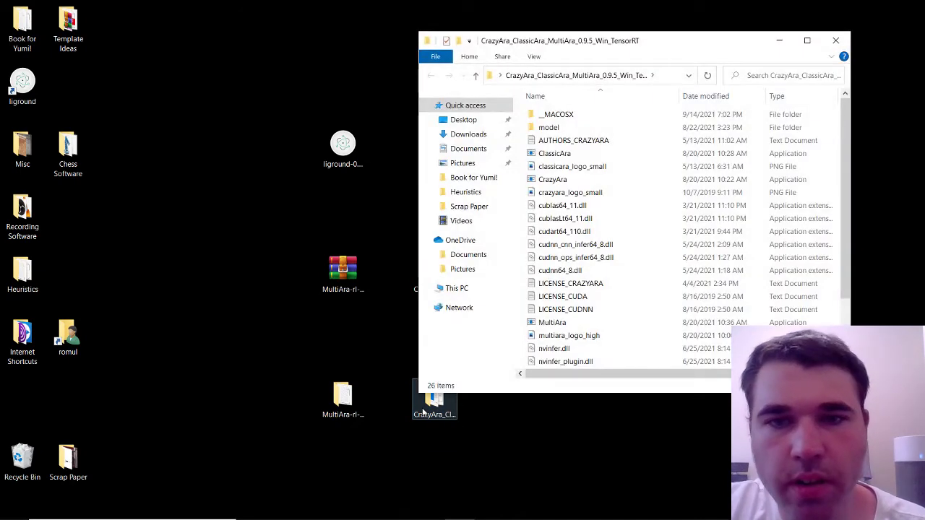
scroll(595, 234, down, 2)
scroll(594, 233, up, 2)
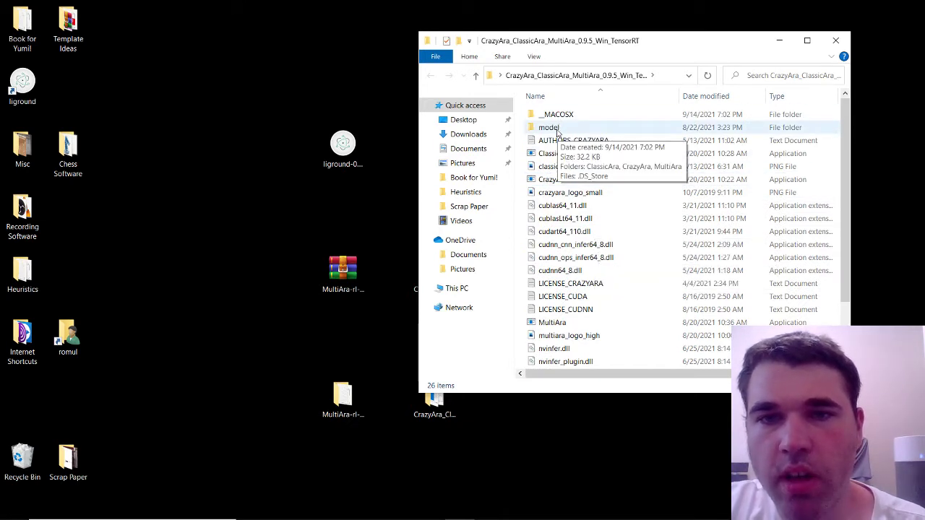
double_click(553, 128)
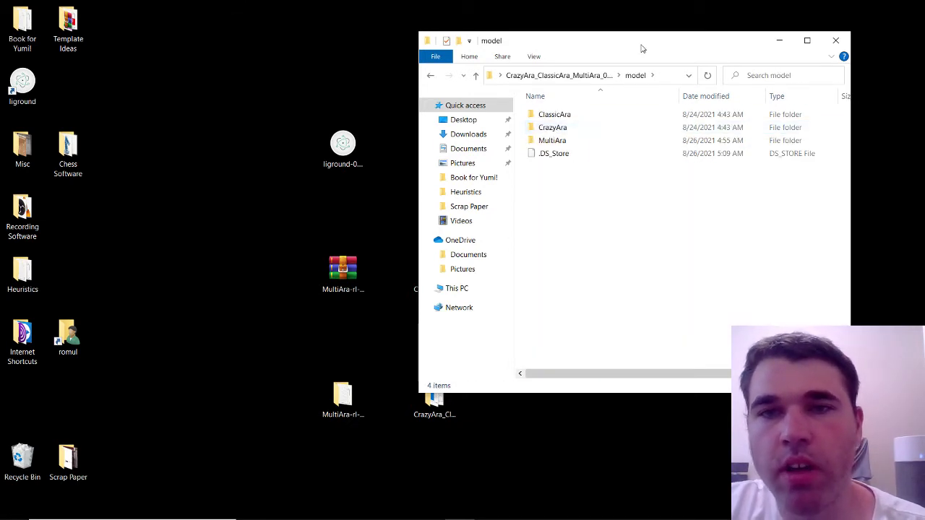
double_click(537, 144)
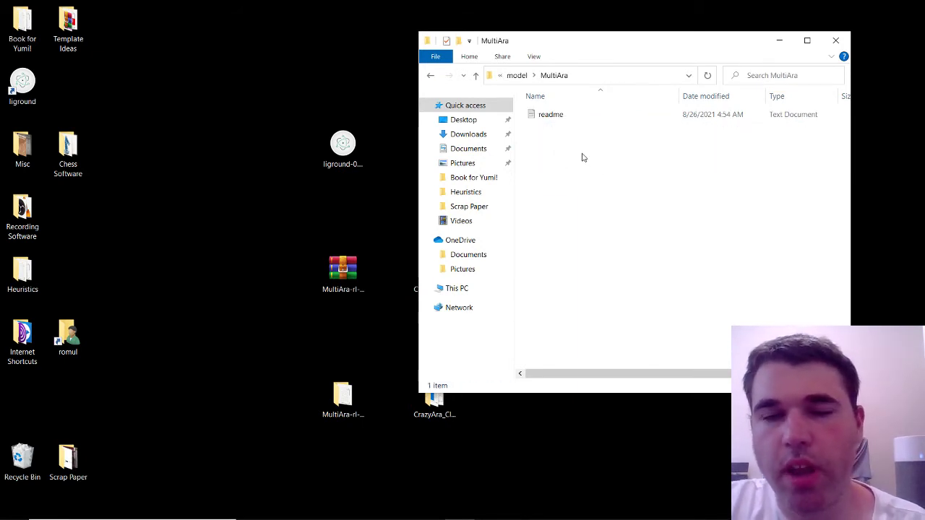
- Read the readme file in the MultiAra model folder, close it, and delete it from the folder
double_click(558, 118)
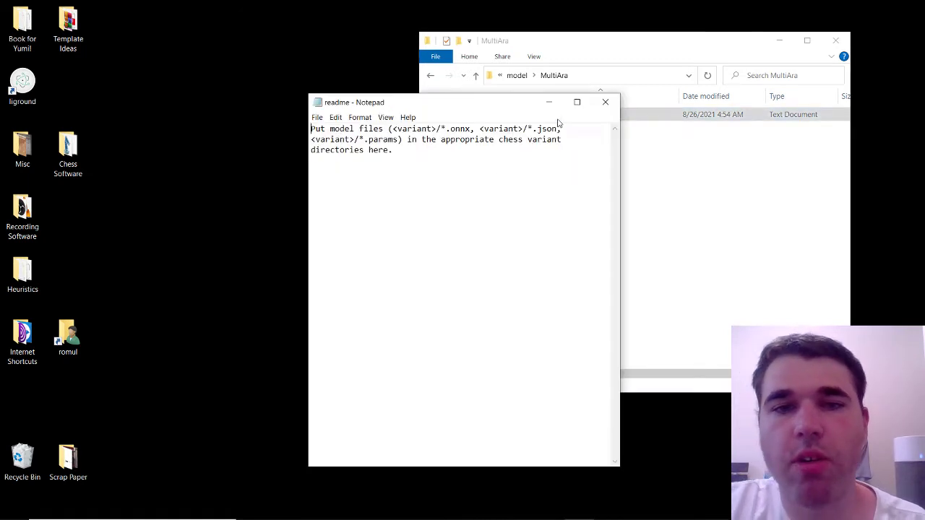
click(605, 102)
right_click(541, 116)
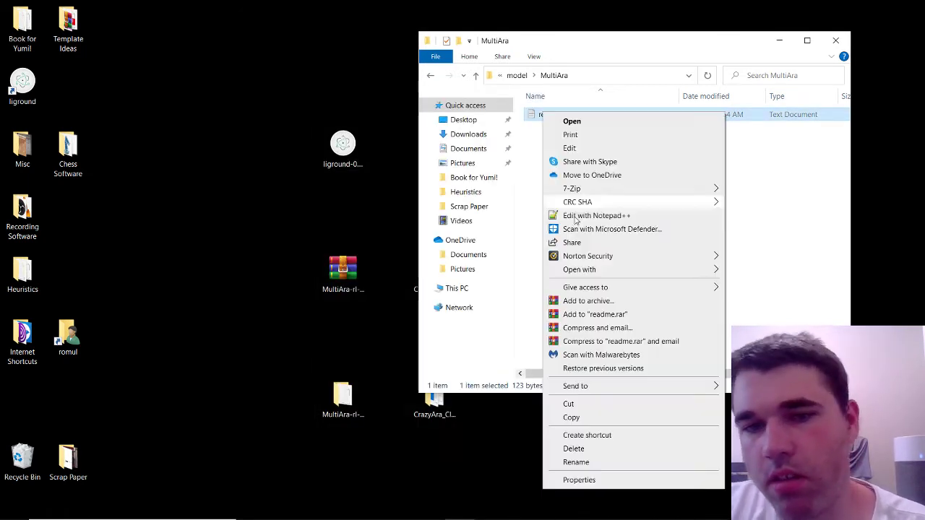
click(597, 454)
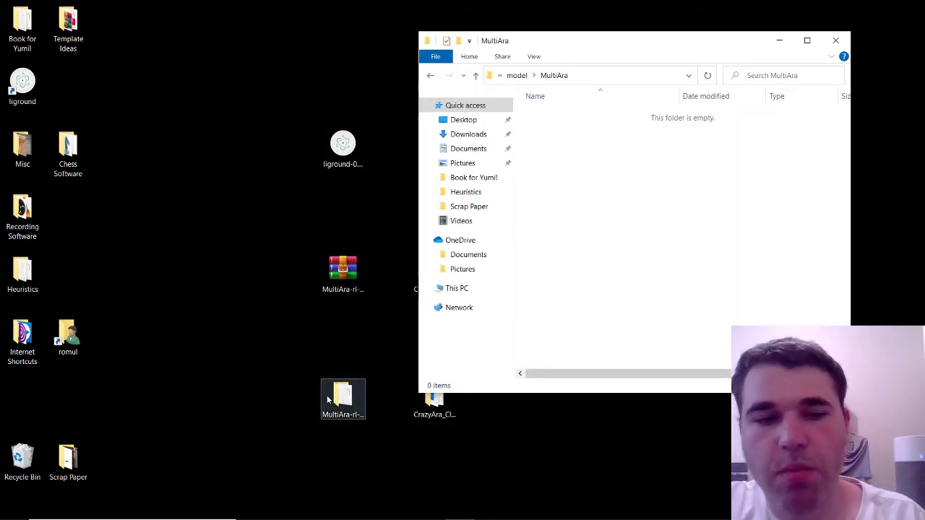
- Open the MultiAra-rl-models folder beside the empty MultiAra model folder and move the horde folder into MultiAra
click(344, 403)
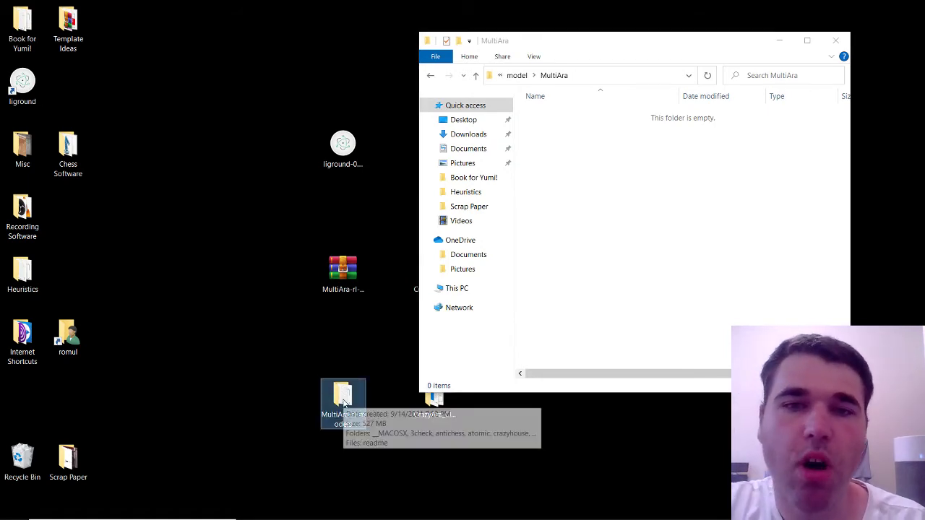
double_click(344, 404)
drag(549, 41, 140, 94)
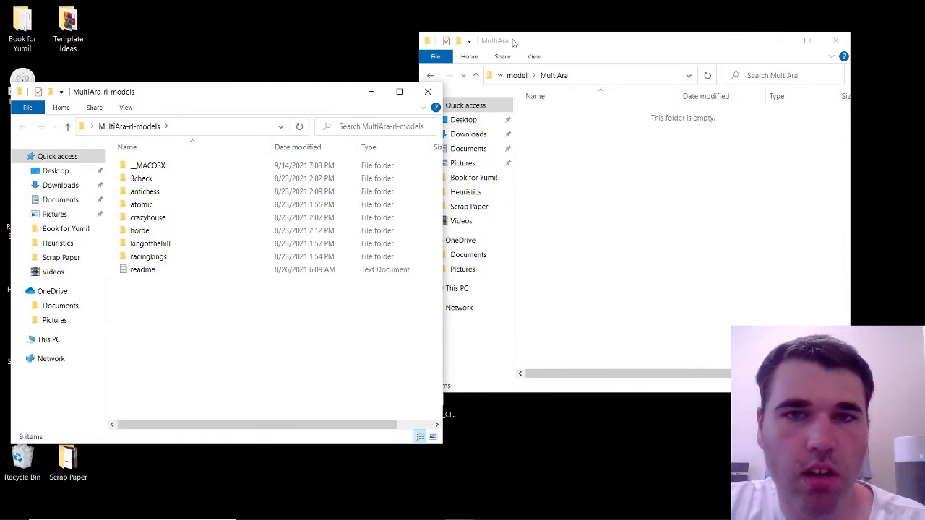
drag(512, 42, 559, 46)
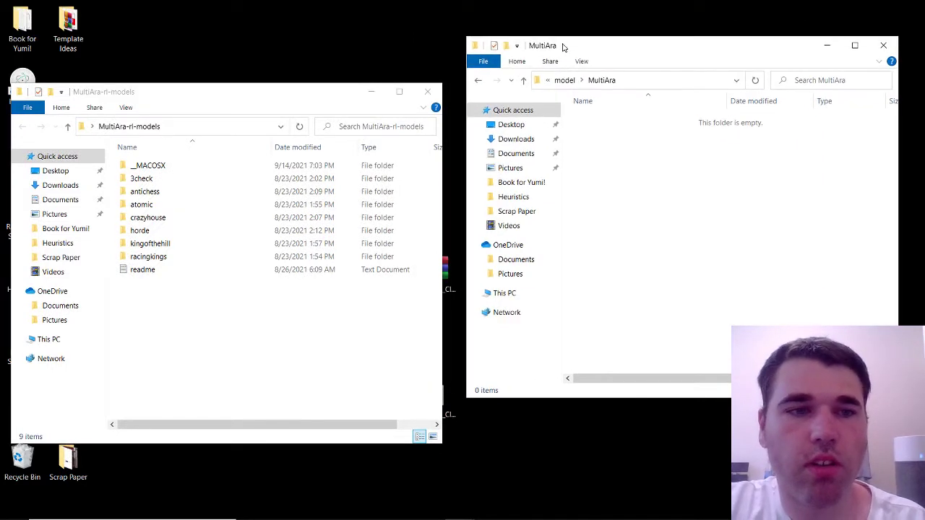
click(161, 234)
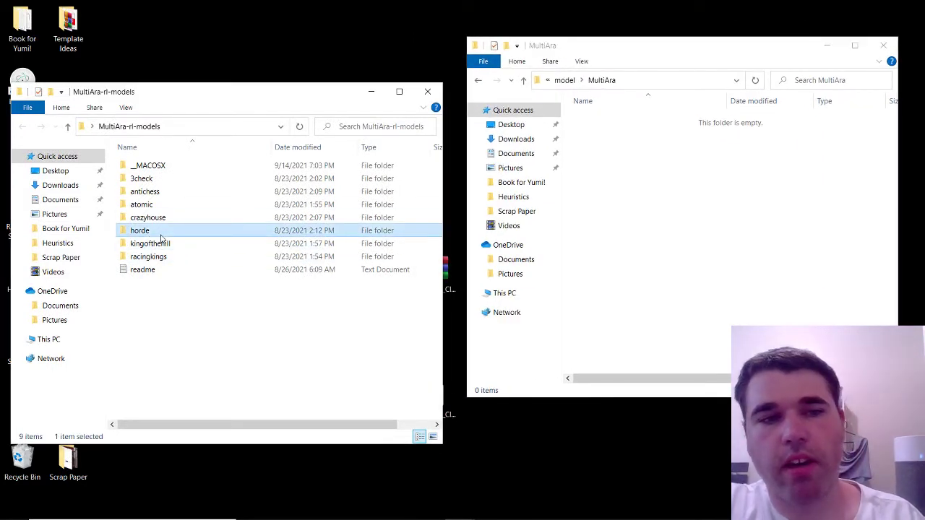
drag(162, 238, 666, 222)
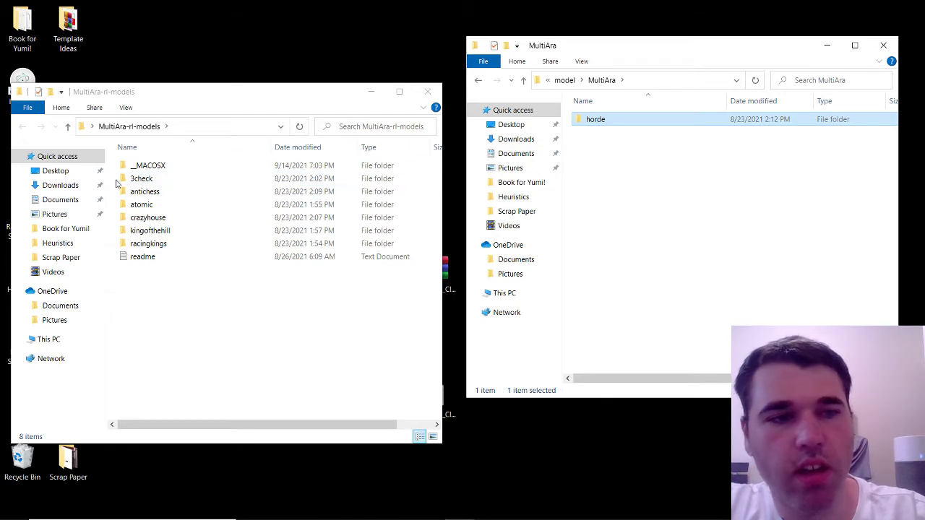
drag(116, 183, 264, 250)
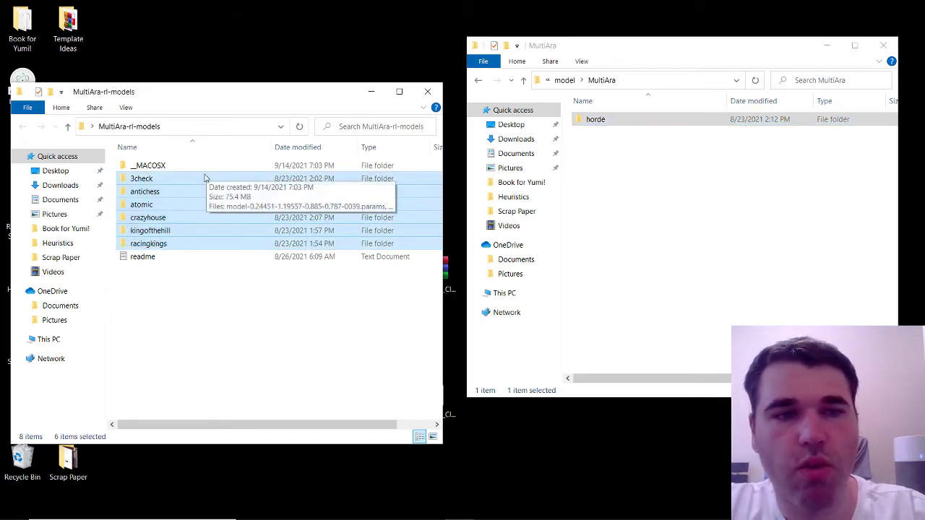
drag(204, 178, 216, 204)
click(285, 353)
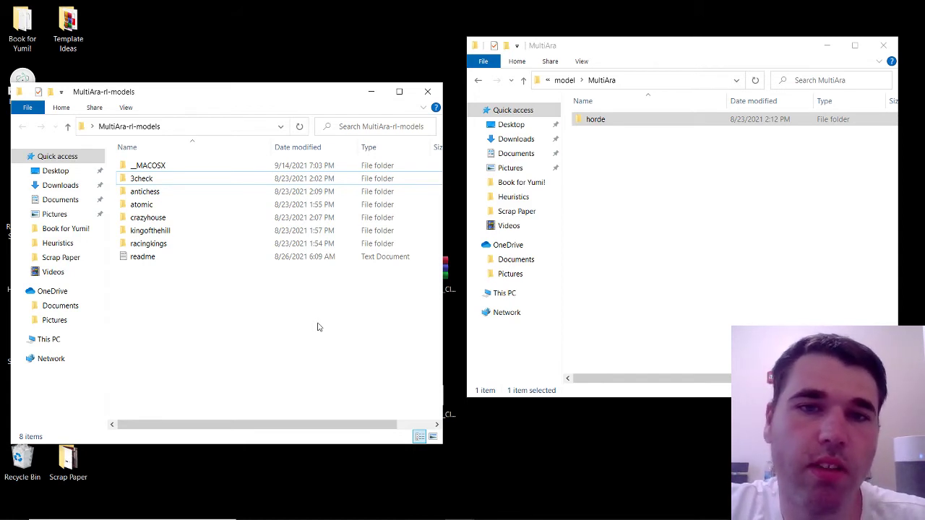
click(715, 250)
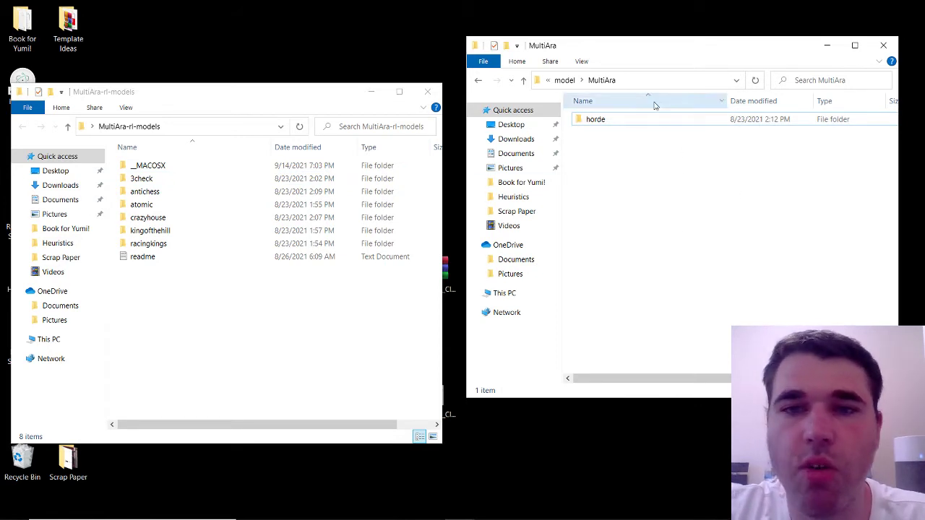
mouse_move(626, 119)
mouse_down()
mouse_move(630, 180)
mouse_move(614, 126)
mouse_up()
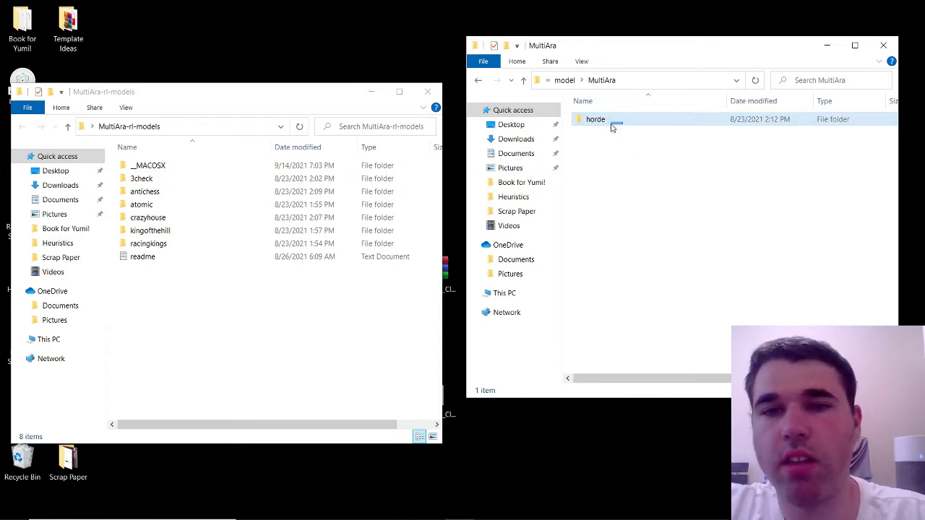
- Close MultiAra-rl-models, move it and the liground shortcut into Chess Software, and move the LiGround installer and both archives into Scrap Paper, skipping duplicate files
click(429, 94)
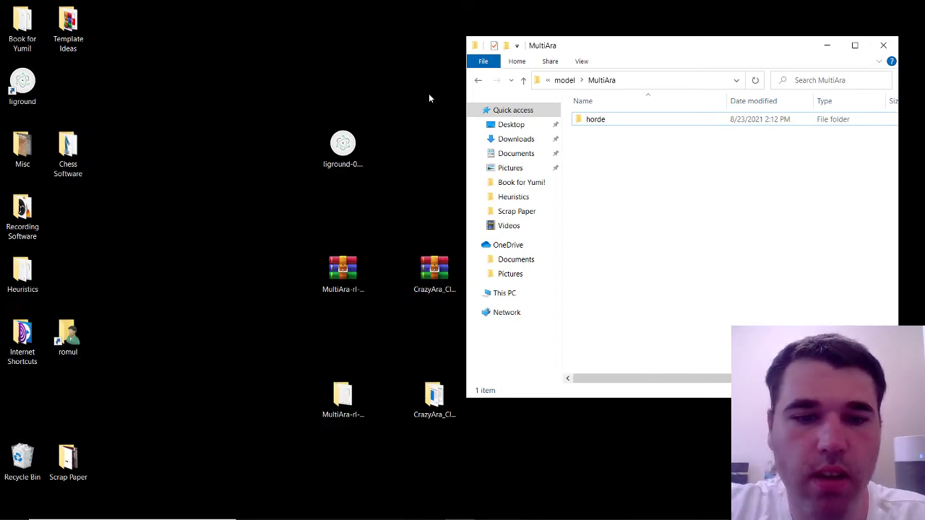
click(371, 412)
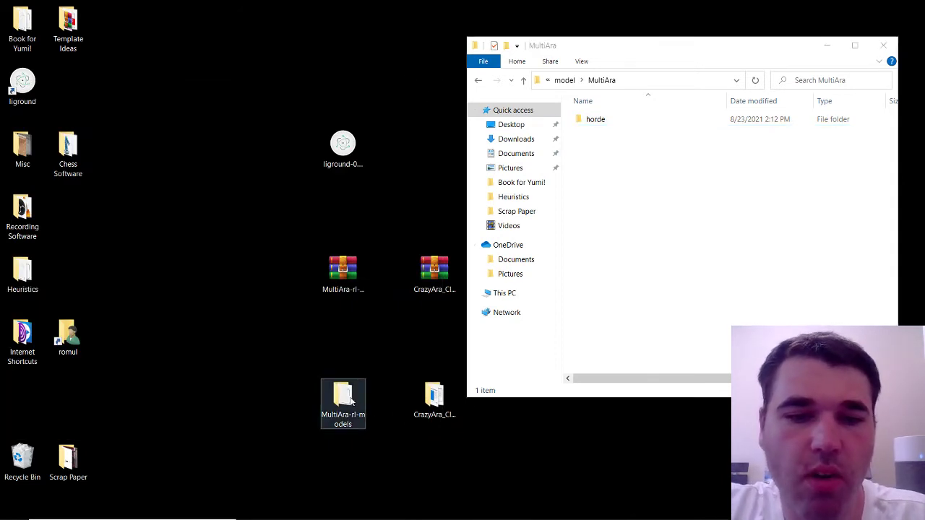
drag(352, 401, 72, 154)
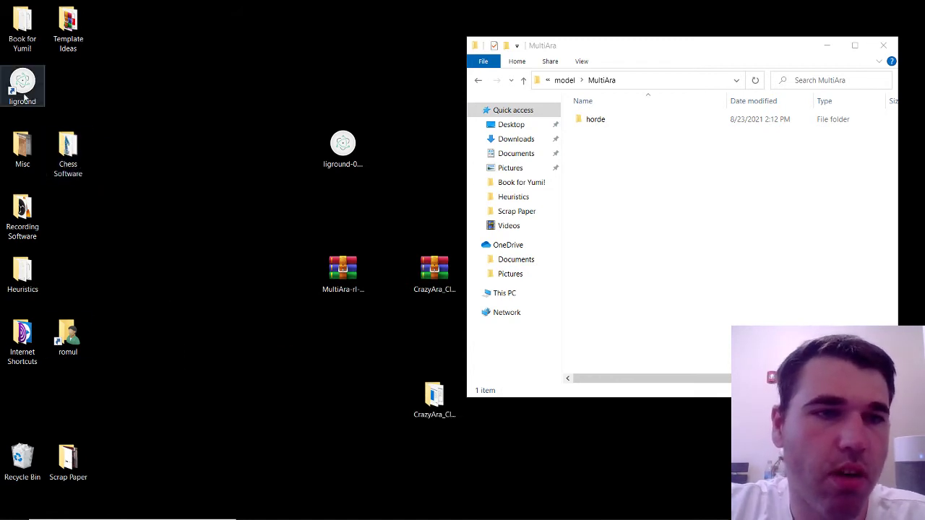
drag(12, 85, 68, 154)
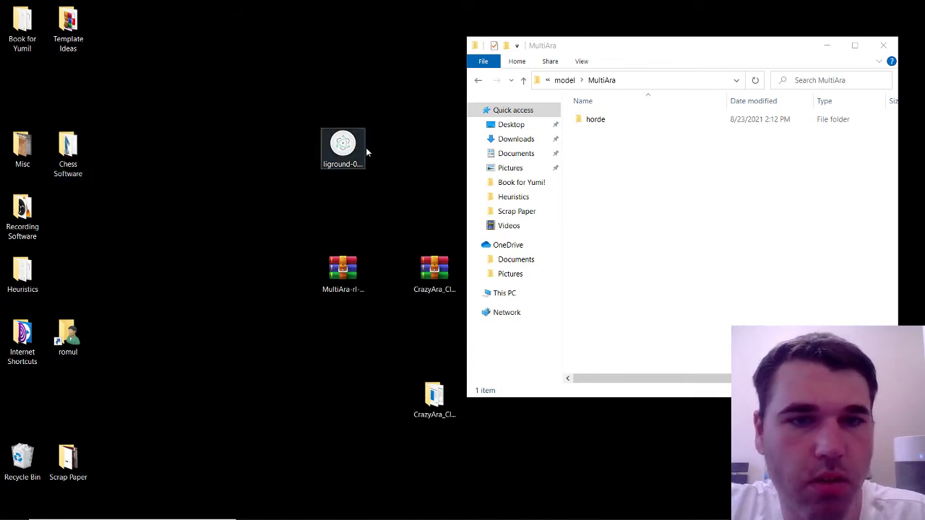
drag(343, 148, 71, 477)
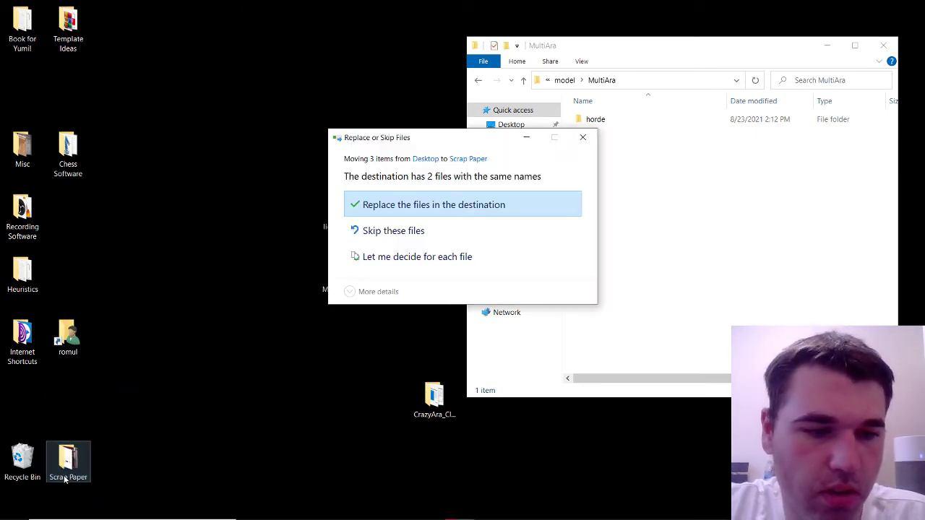
click(434, 230)
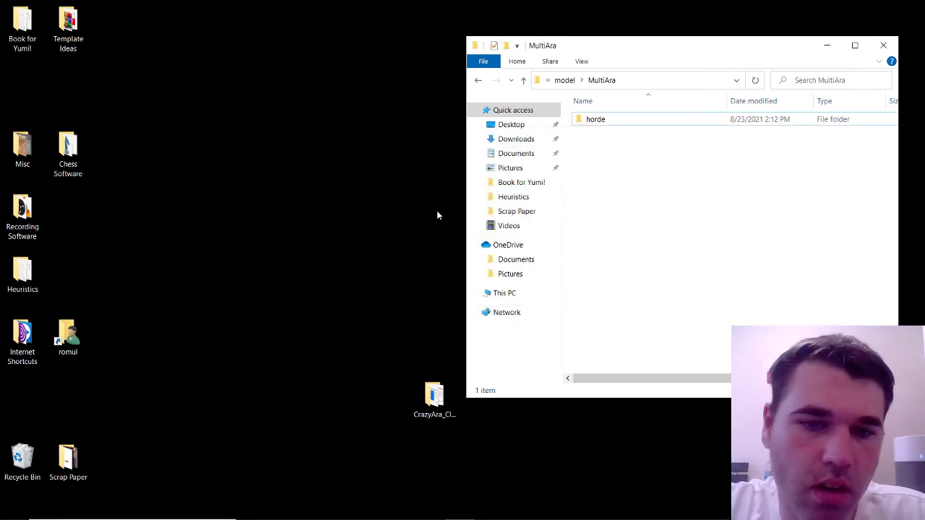
- Browse the top level of the CrazyAra_ClassicAra_MultiAra_0.9.5_Win_TensorRT folder for the MultiAra application
double_click(432, 394)
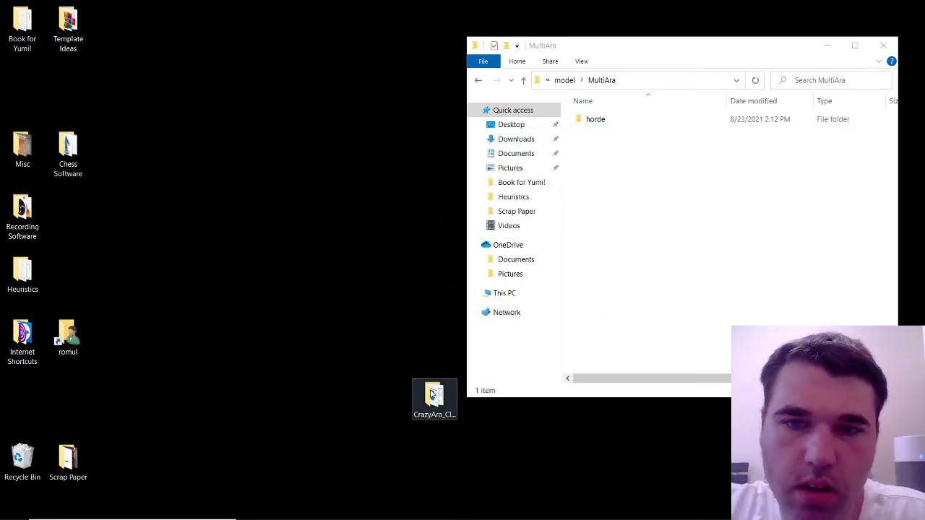
drag(659, 65, 176, 91)
click(425, 86)
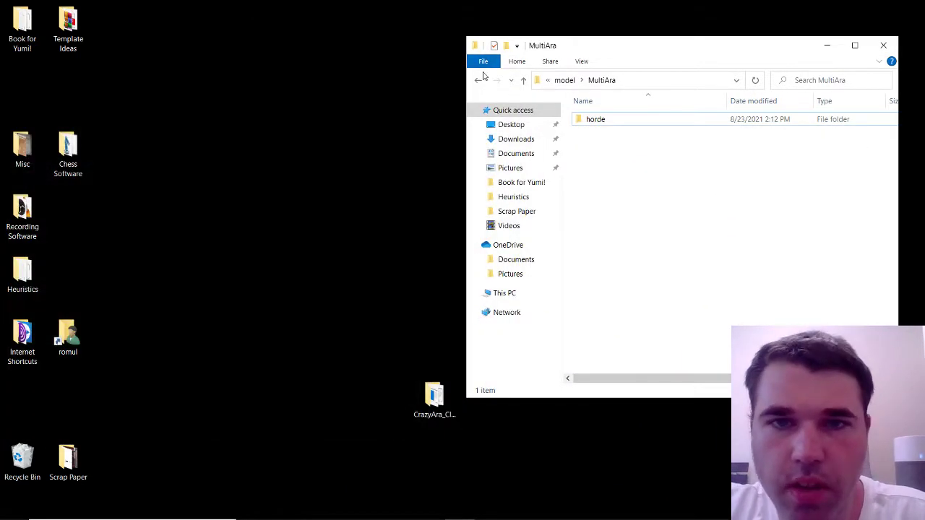
click(478, 81)
click(478, 81)
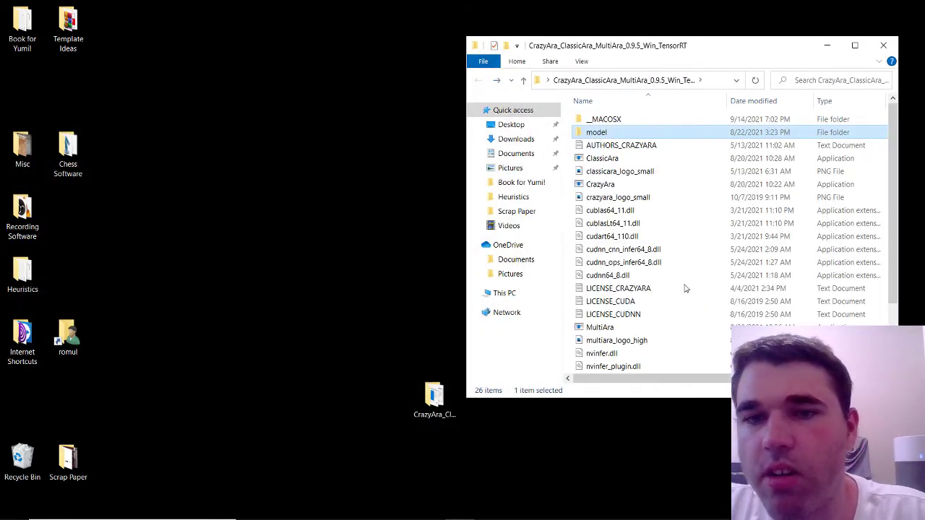
scroll(672, 285, down, 2)
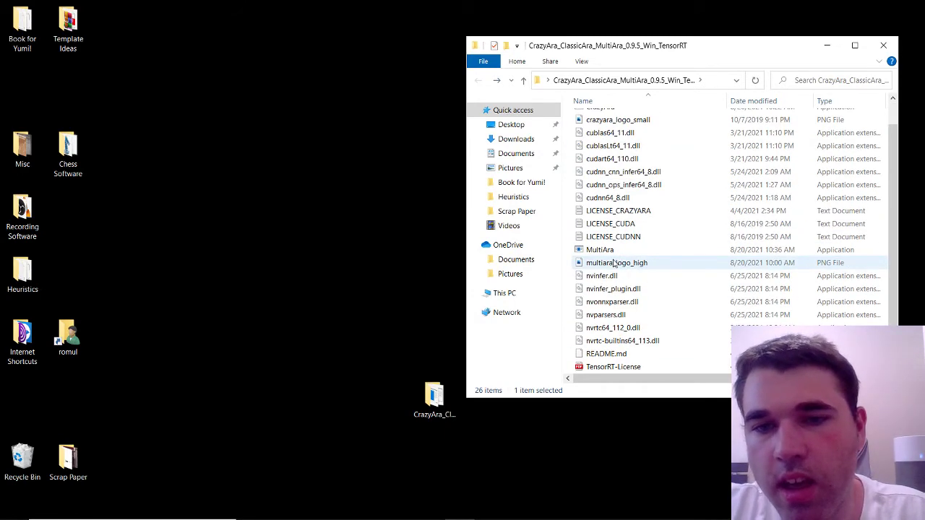
scroll(612, 264, up, 2)
scroll(607, 263, down, 2)
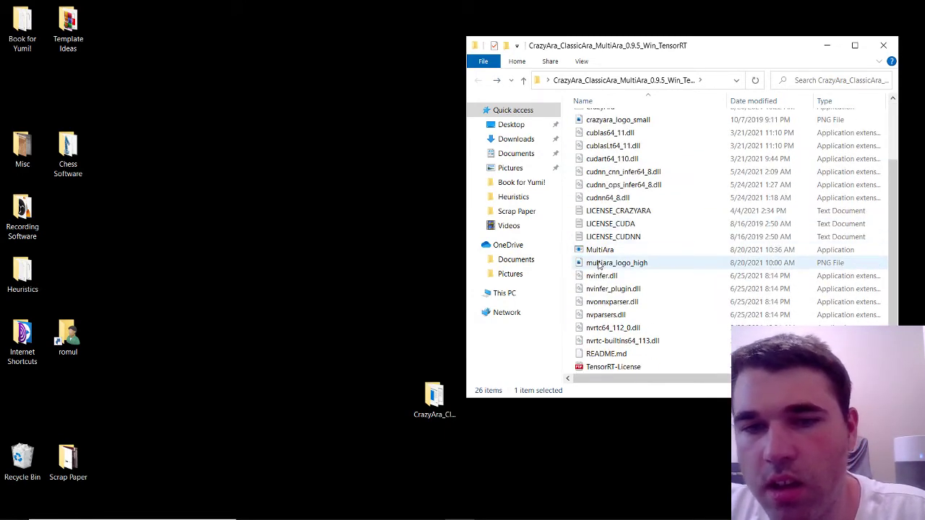
- Move the CrazyAra_ClassicAra_MultiAra_0.9.5_Win_TensorRT folder into Chess Software, open Chess Software, and close the other Explorer window
drag(415, 385, 67, 150)
double_click(66, 150)
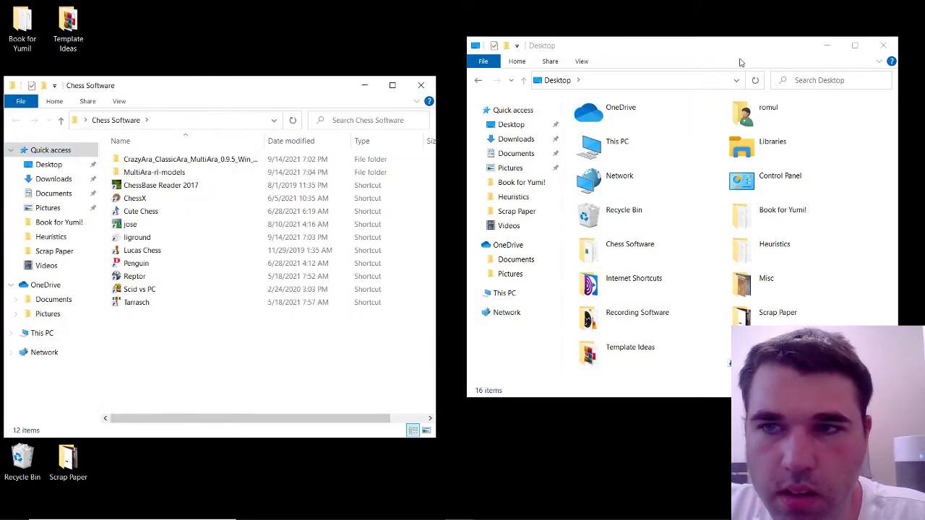
click(882, 45)
- Launch the MultiAra application from the CrazyAra_ClassicAra_MultiAra_0.9.5_Win_TensorRT folder in Chess Software
double_click(247, 158)
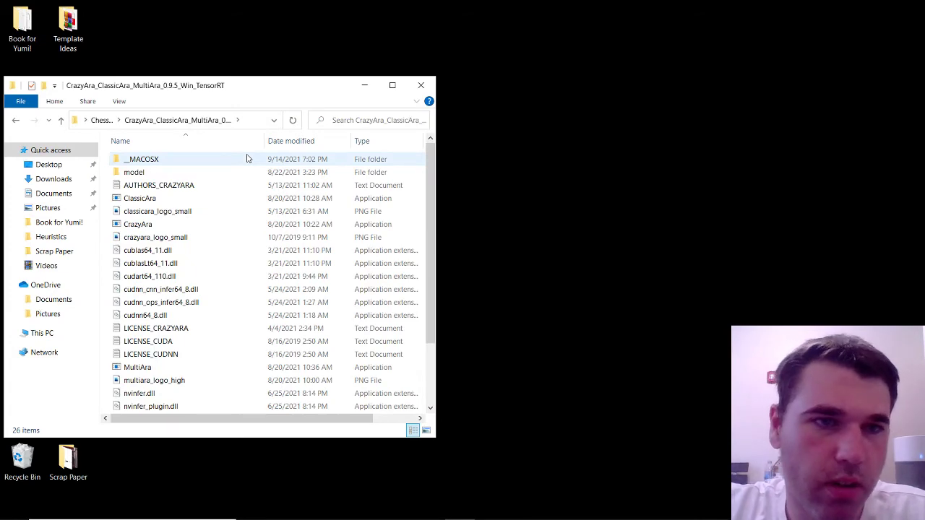
scroll(247, 158, down, 2)
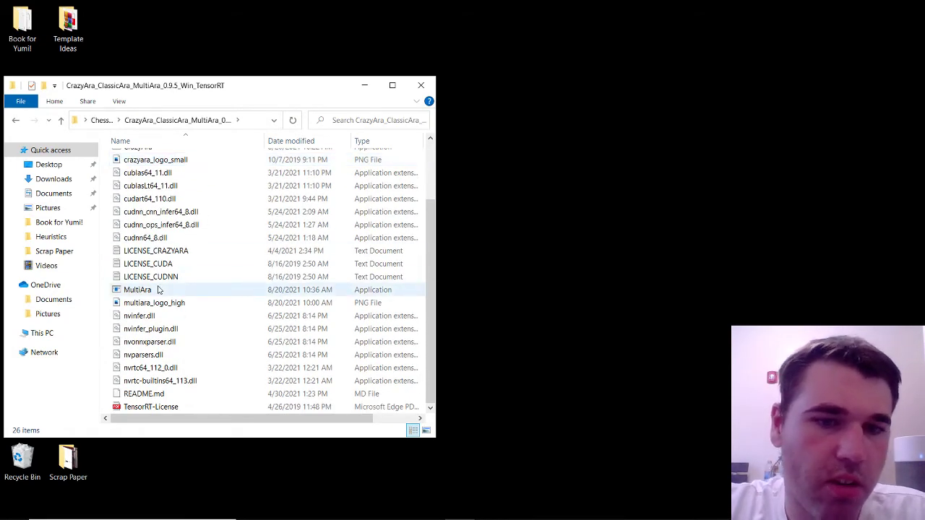
double_click(137, 289)
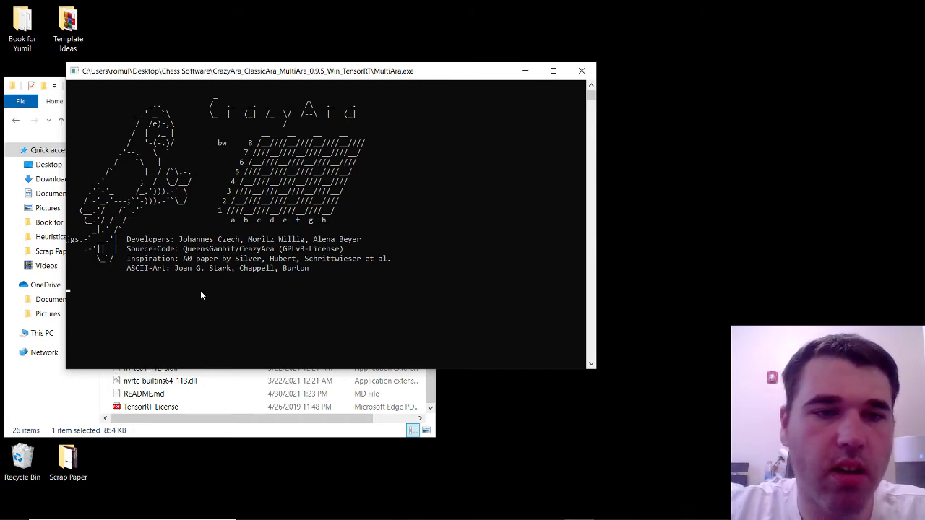
- Set the engine's variant to horde with the command "setoption name UCI_Variant value horde"
text(setop)
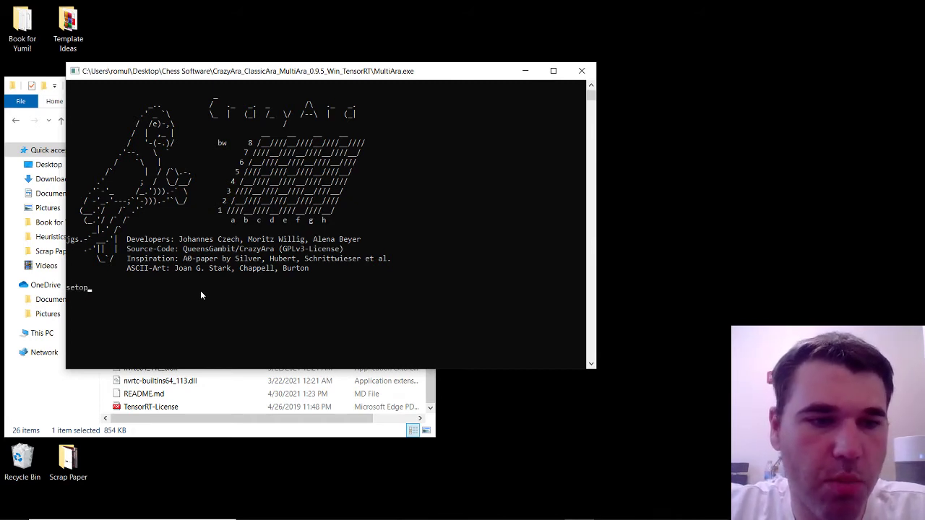
text(tion name )
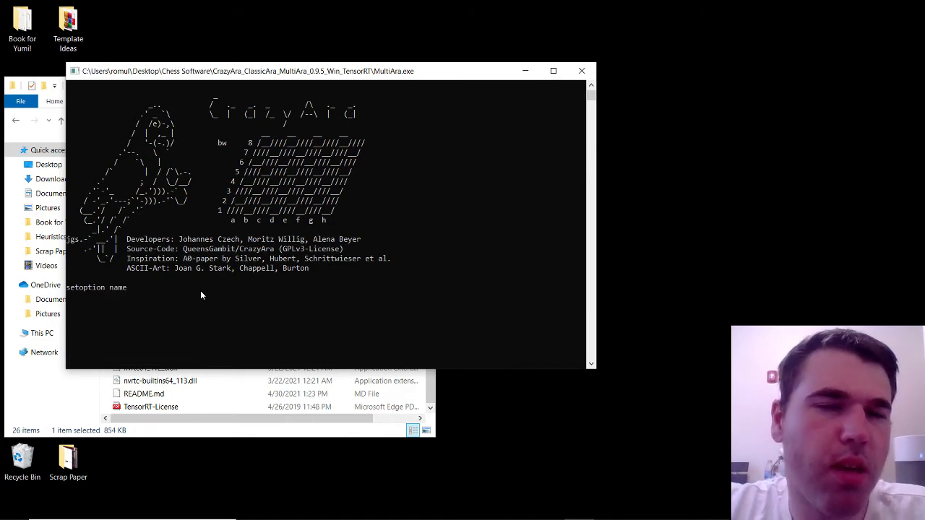
text(UCI_Varia)
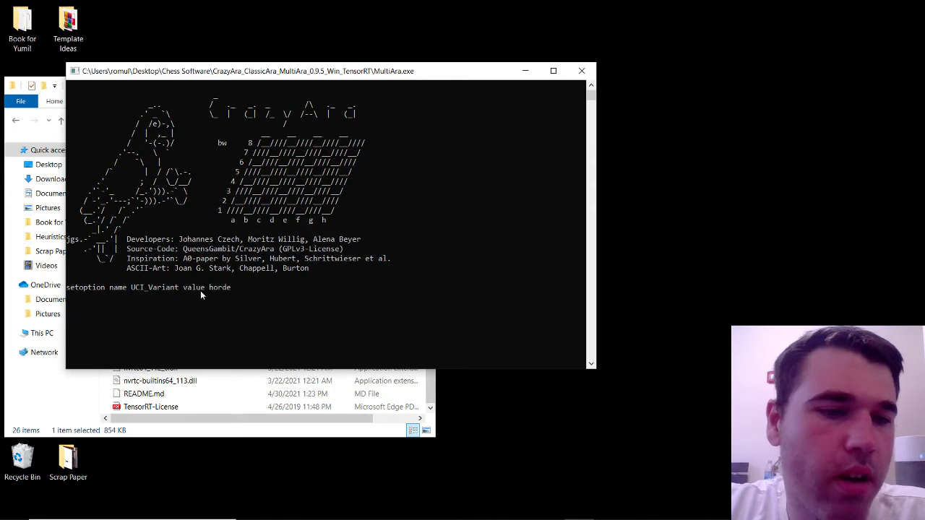
text(nt value horde)
key(Return)
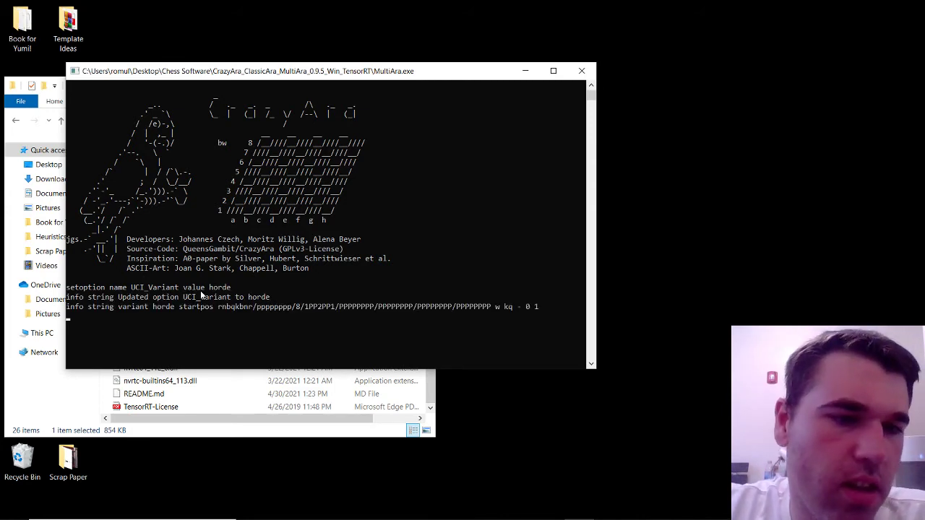
- Run the isready command to build the TensorRT engine files for the horde model, and monitor the build output
text(isready)
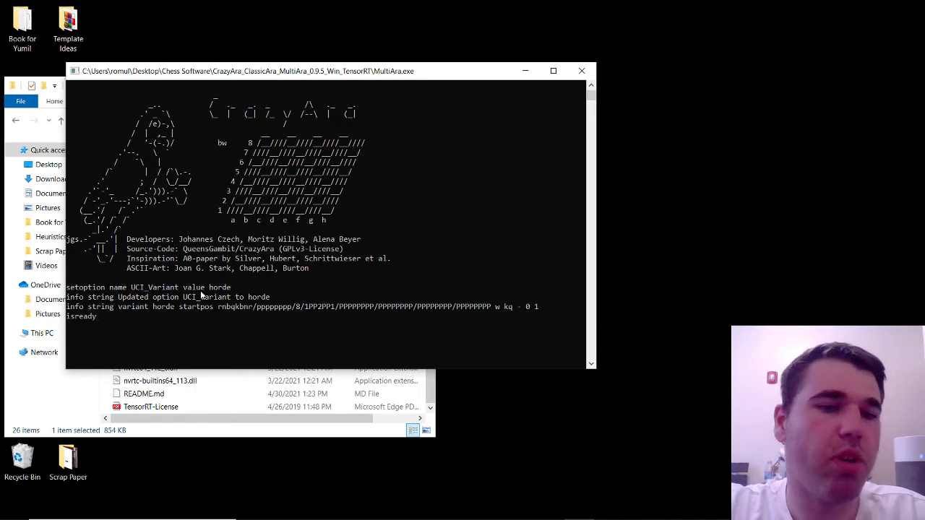
key(Return)
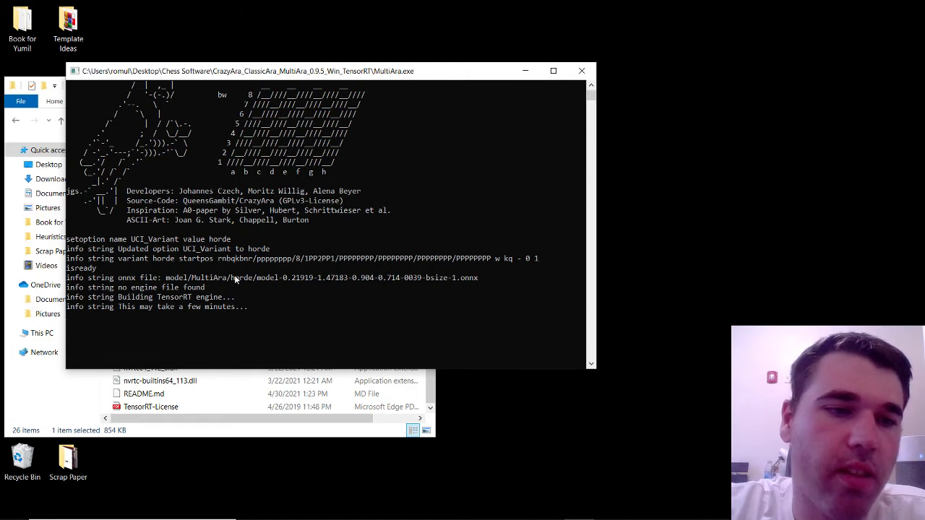
scroll(160, 338, down, 4)
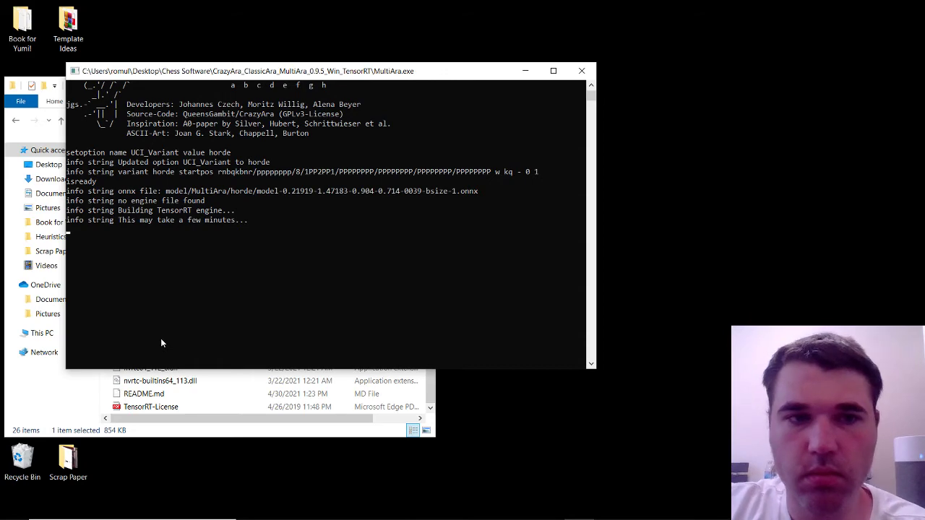
scroll(160, 338, up, 5)
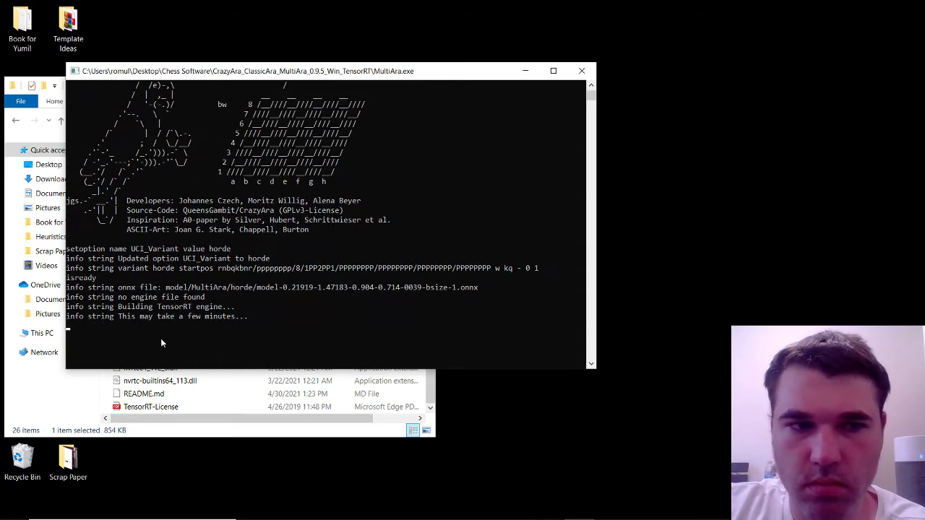
scroll(161, 338, down, 3)
scroll(162, 343, down, 1)
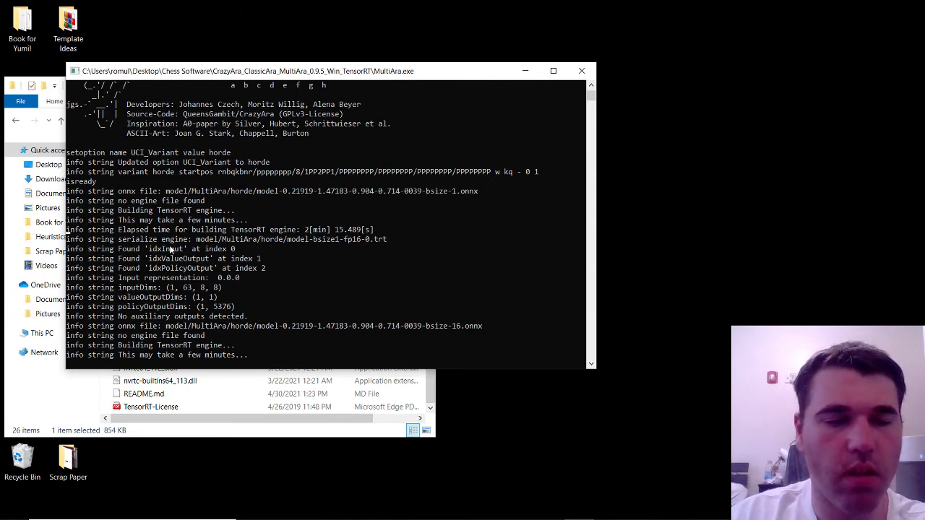
scroll(169, 245, down, 3)
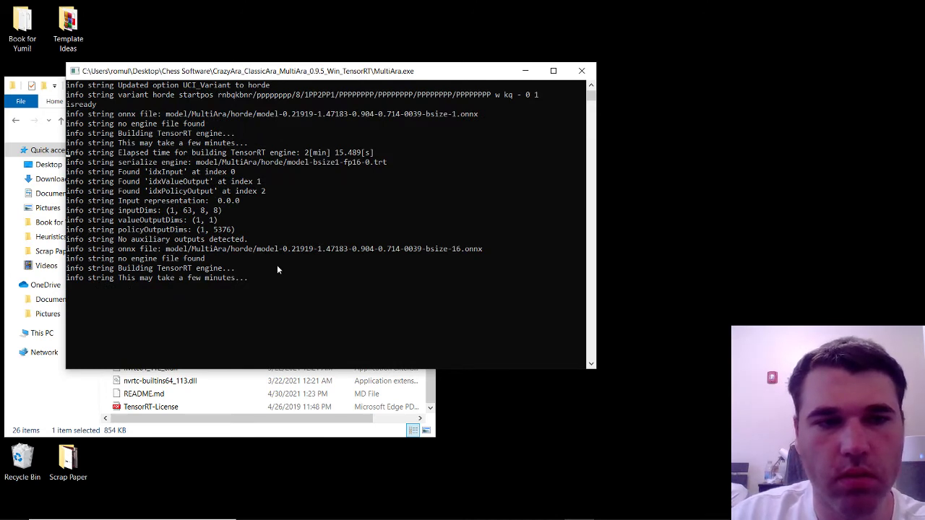
scroll(277, 269, up, 1)
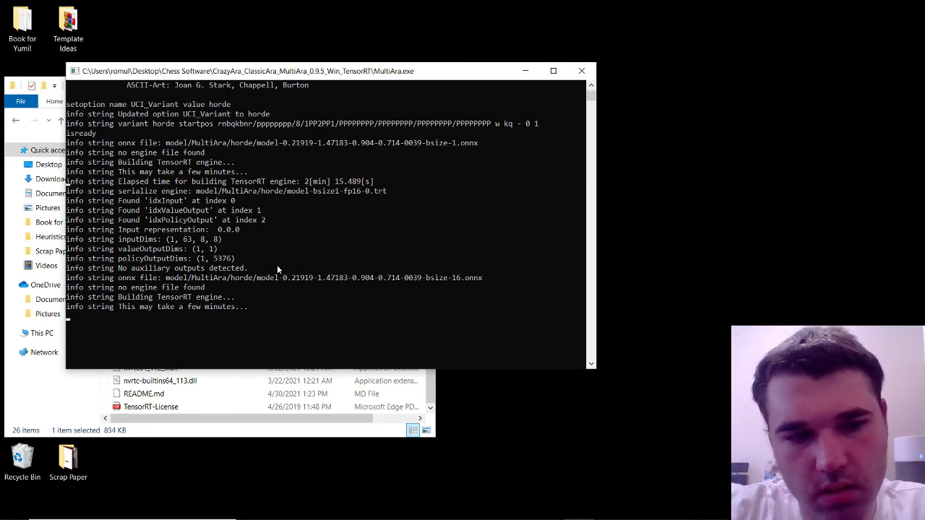
- Monitor the MultiAra console output for the horde model's TensorRT build with batch size 16
scroll(277, 265, up, 2)
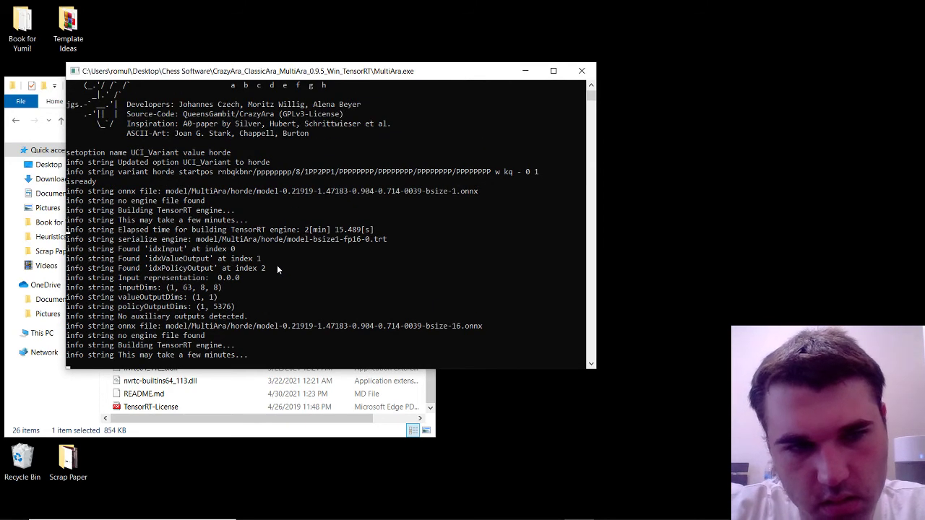
scroll(277, 264, down, 2)
scroll(276, 265, down, 1)
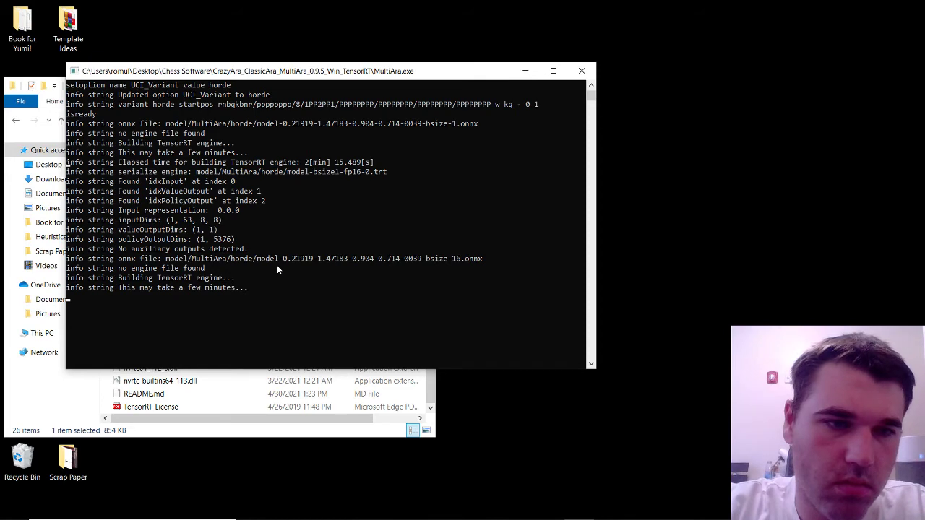
scroll(277, 266, up, 3)
scroll(277, 266, down, 3)
scroll(277, 265, down, 1)
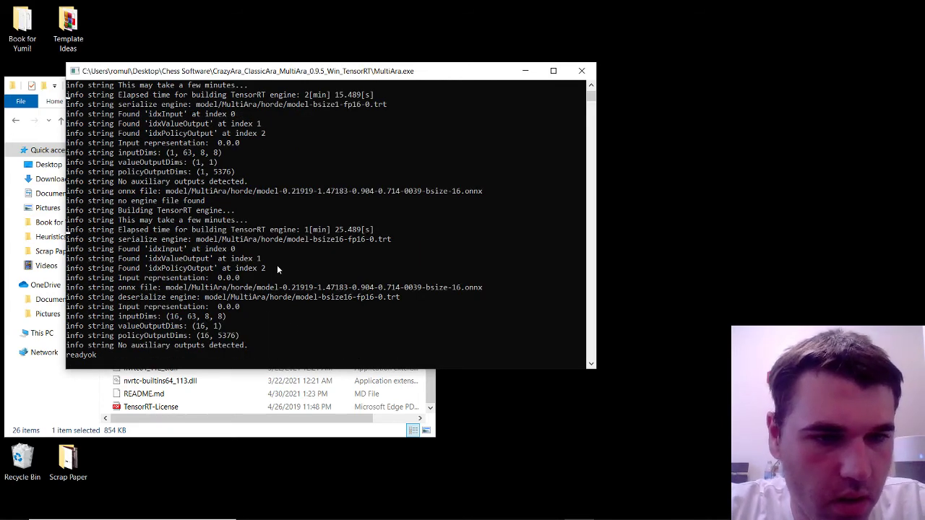
scroll(277, 265, down, 2)
scroll(276, 264, up, 3)
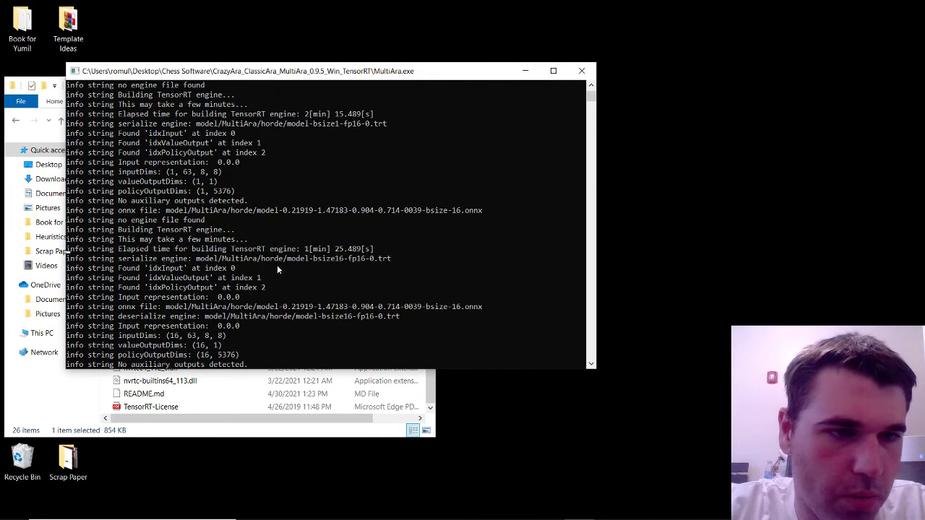
scroll(277, 265, down, 3)
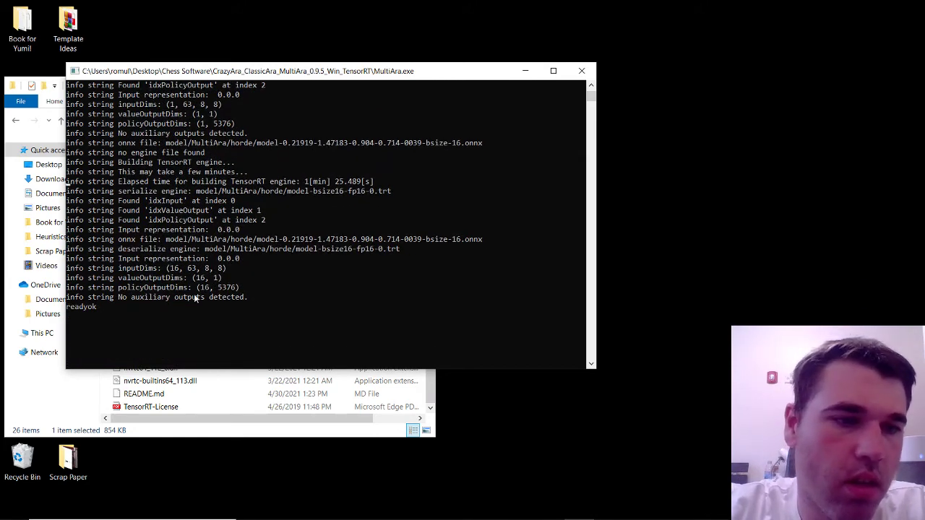
- Highlight the readyok line and review the console output back to the horde variant command
drag(131, 307, 56, 312)
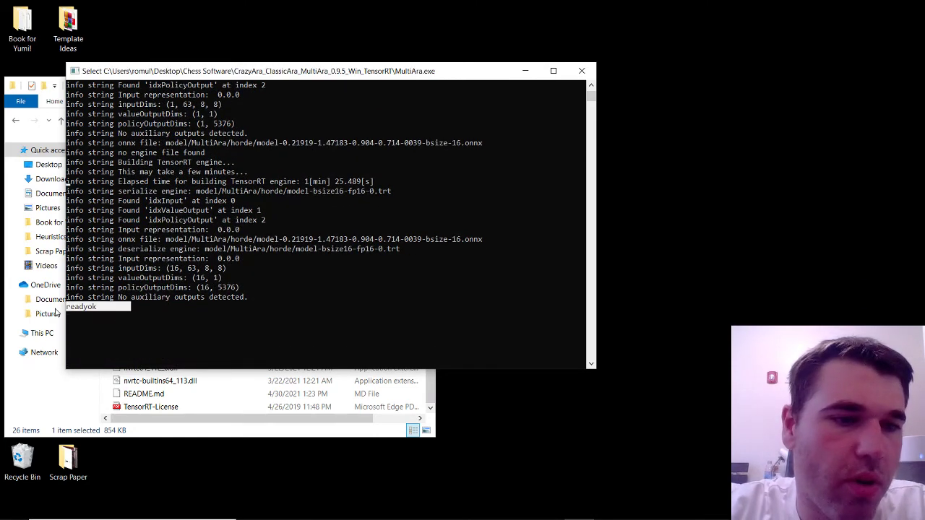
click(141, 305)
scroll(141, 312, up, 8)
scroll(143, 318, up, 2)
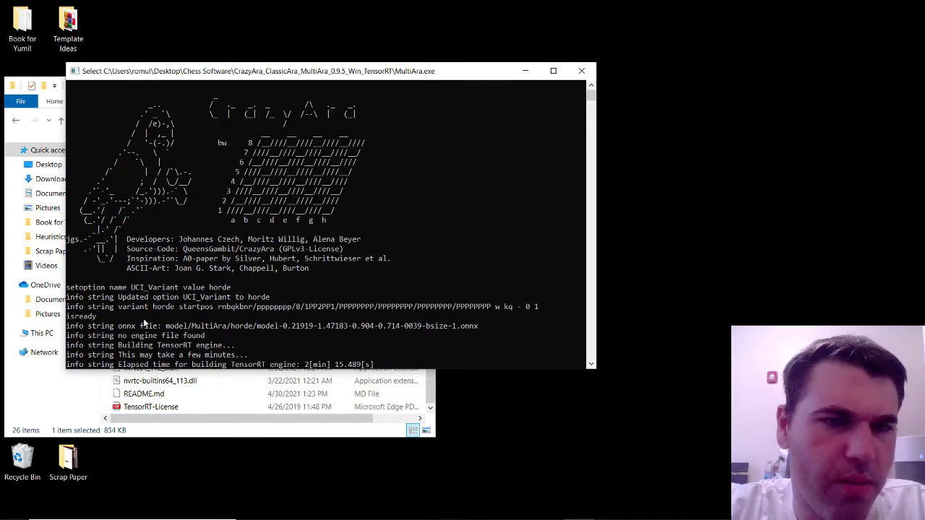
scroll(143, 318, down, 12)
key(Escape)
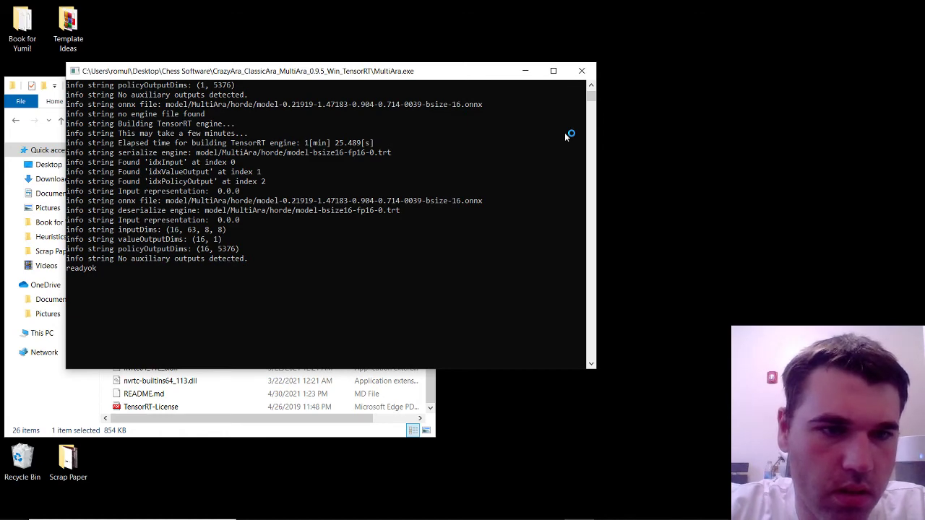
- Close the MultiAra console and the CrazyAra_ClassicAra_MultiAra_0.9.5_Win_TensorRT Explorer window
click(583, 71)
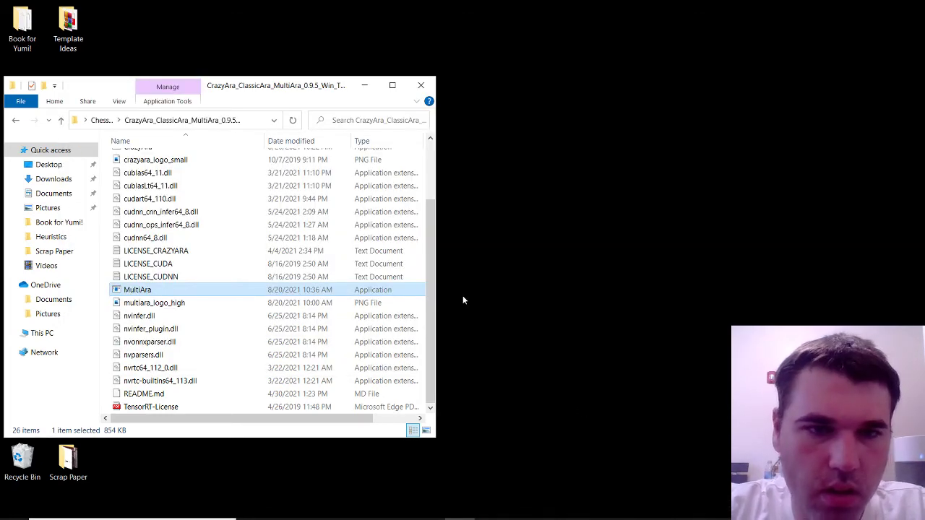
scroll(311, 268, up, 2)
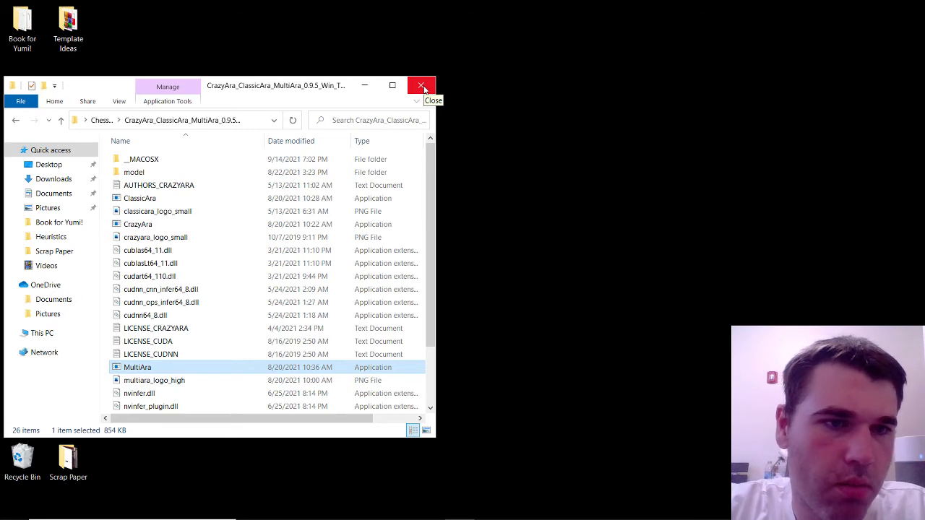
click(422, 86)
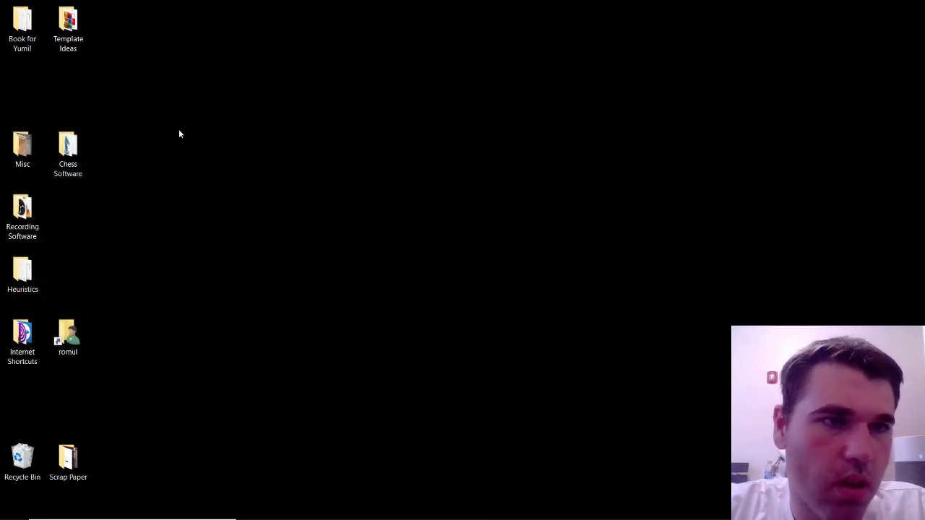
- Launch LiGround from the Chess Software folder and start adding a new engine in its settings
double_click(68, 147)
double_click(141, 242)
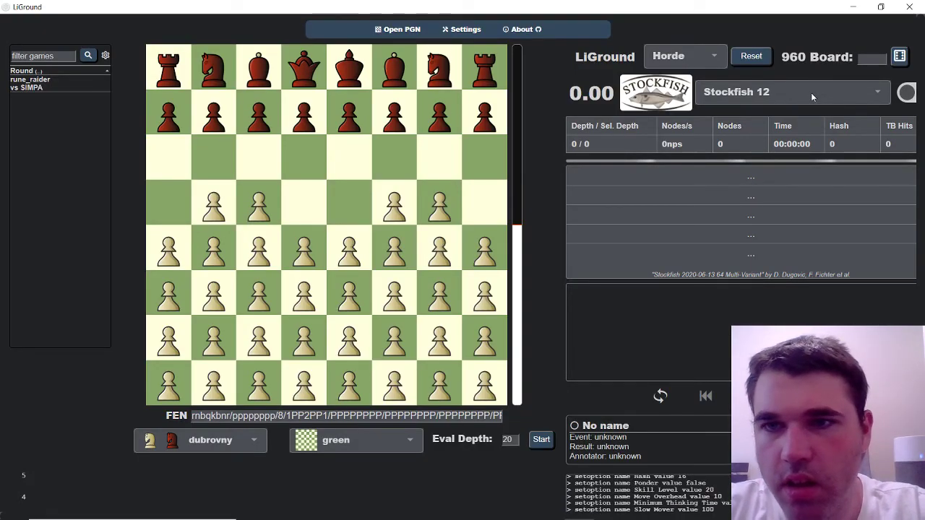
click(811, 92)
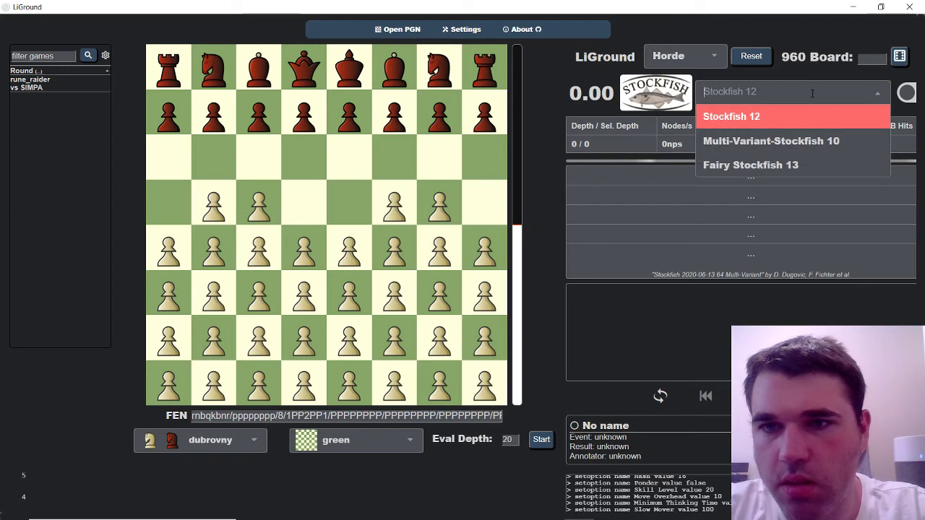
click(466, 29)
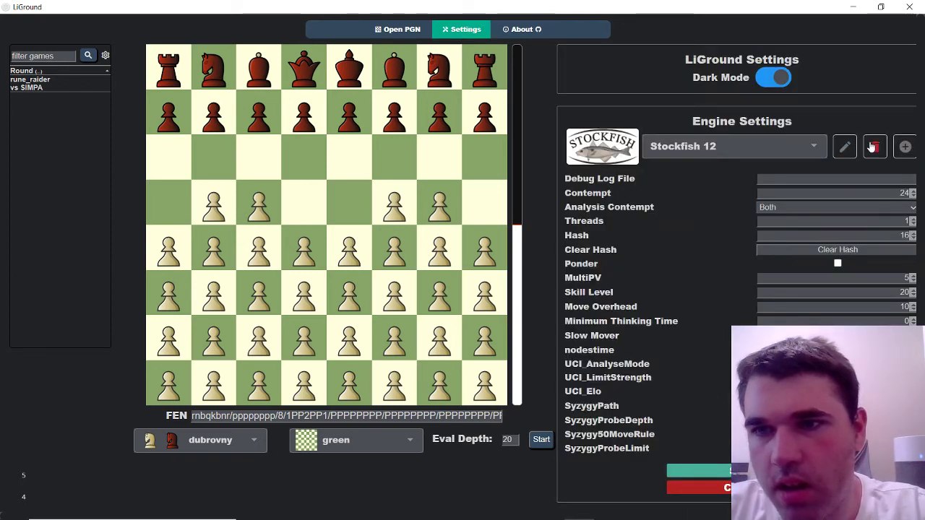
click(903, 147)
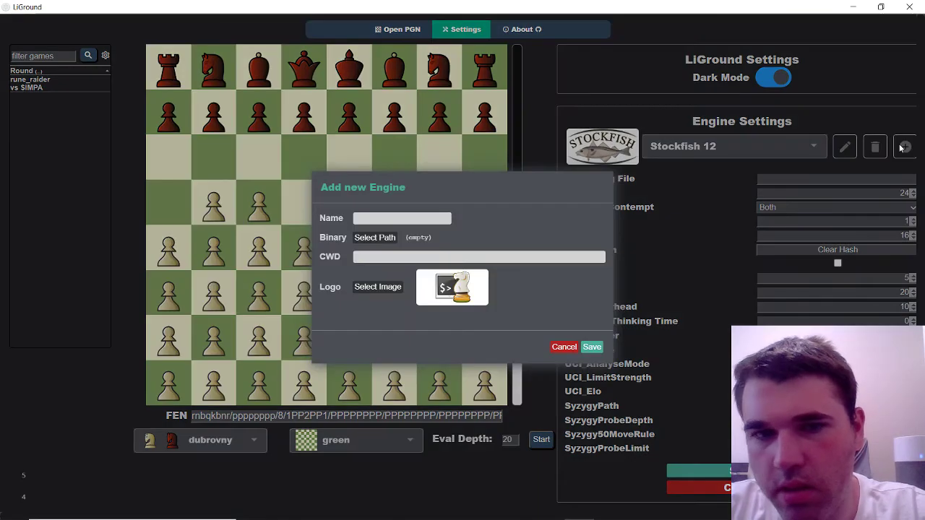
- Set the new engine's binary to MultiAra.exe from Desktop > Chess Software > CrazyAra_ClassicAra_MultiAra_0.9.5_Win_TensorRT
click(376, 220)
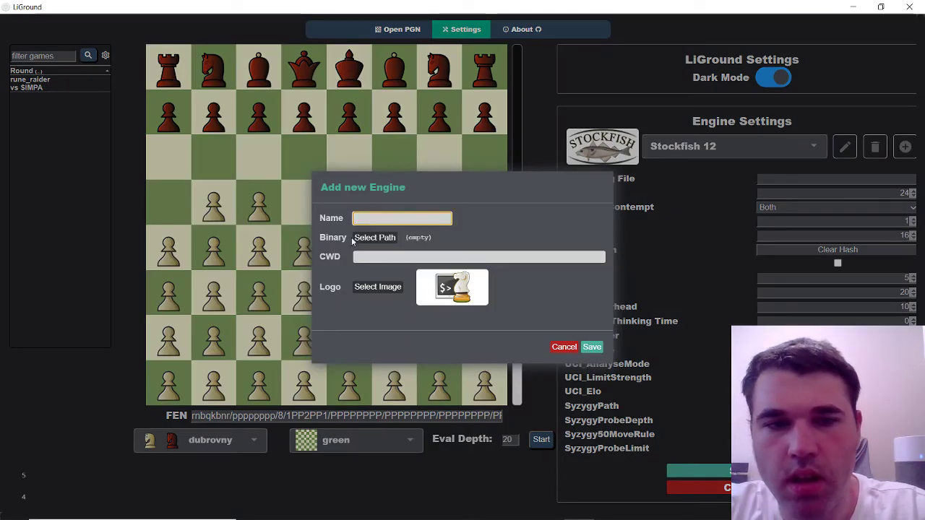
click(368, 239)
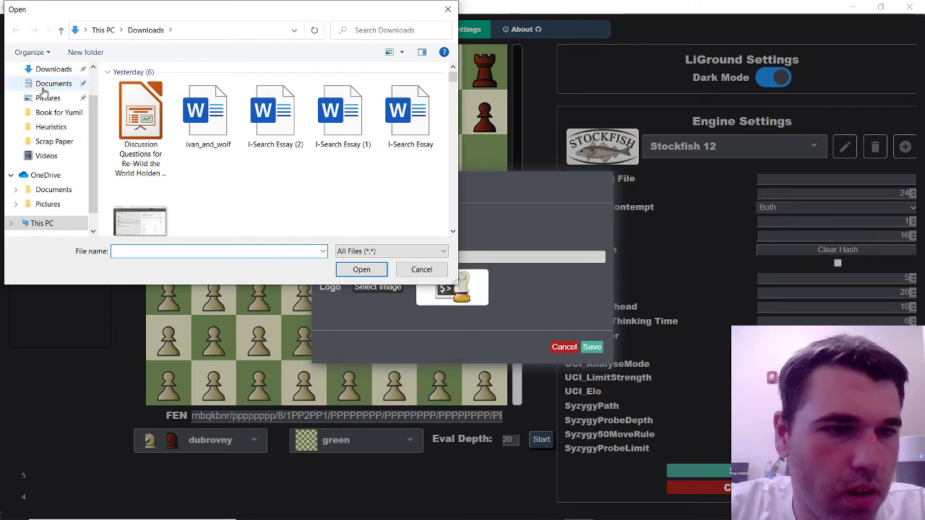
scroll(43, 90, up, 1)
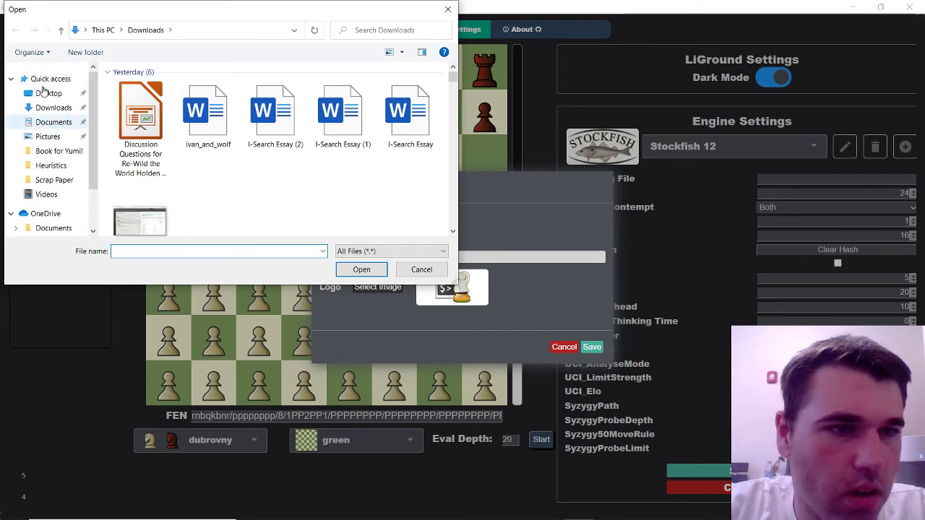
click(48, 137)
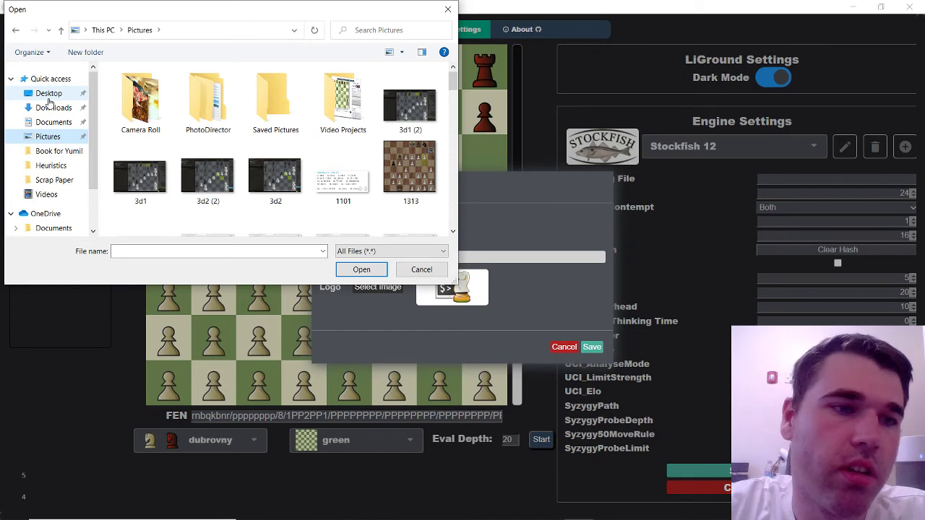
scroll(47, 101, down, 2)
scroll(43, 101, up, 2)
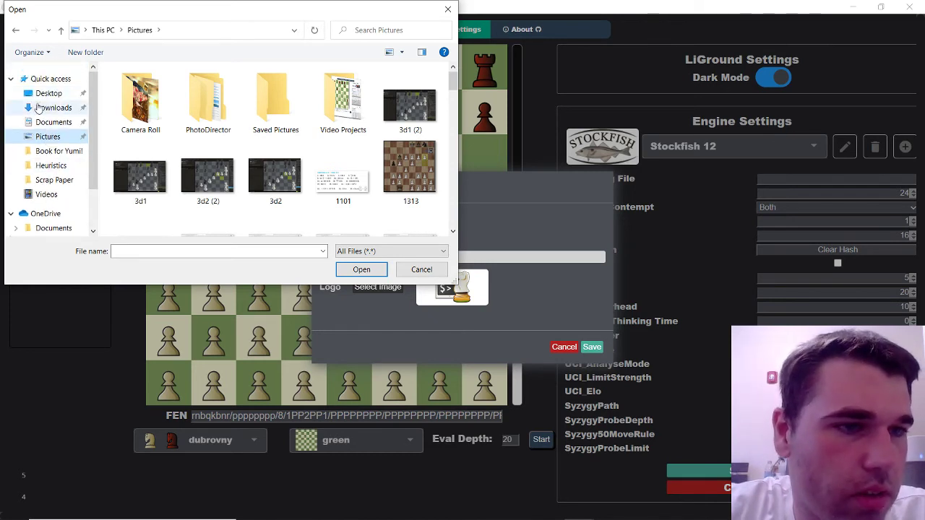
click(45, 93)
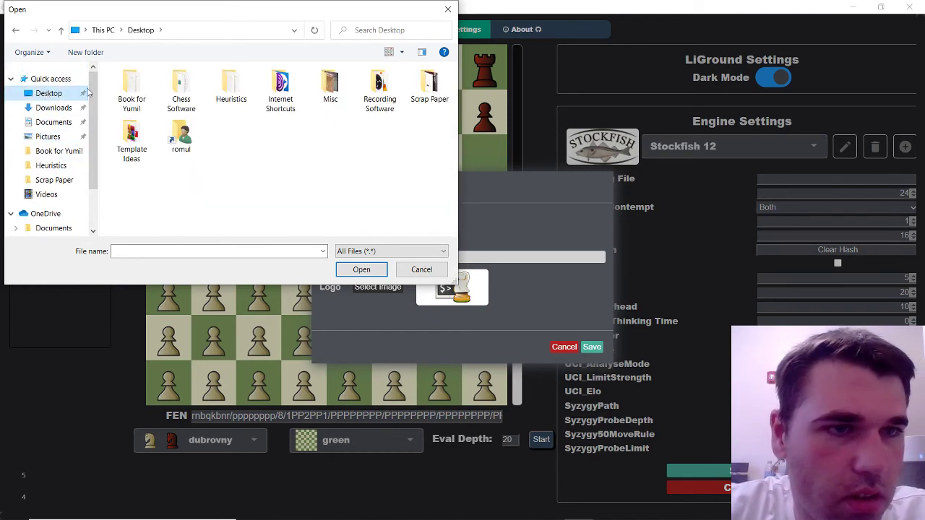
double_click(181, 86)
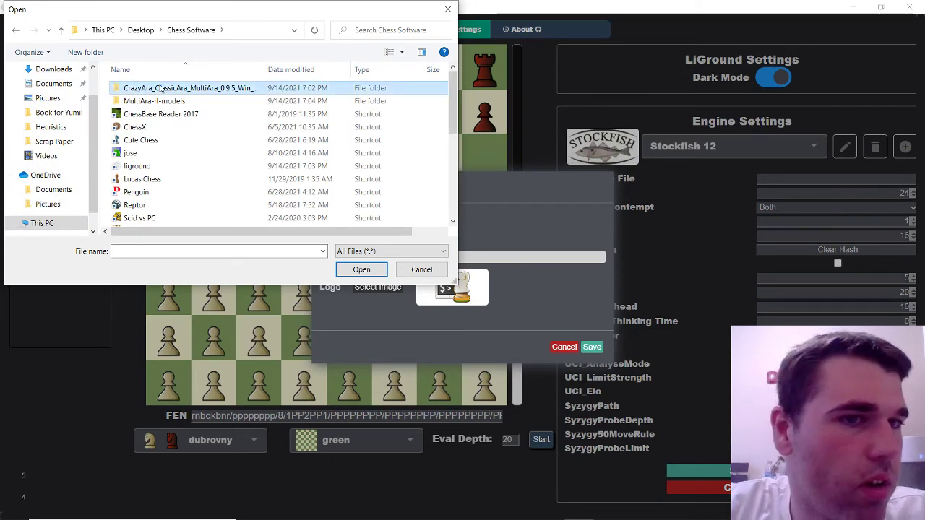
double_click(165, 87)
scroll(176, 156, down, 3)
scroll(176, 156, down, 2)
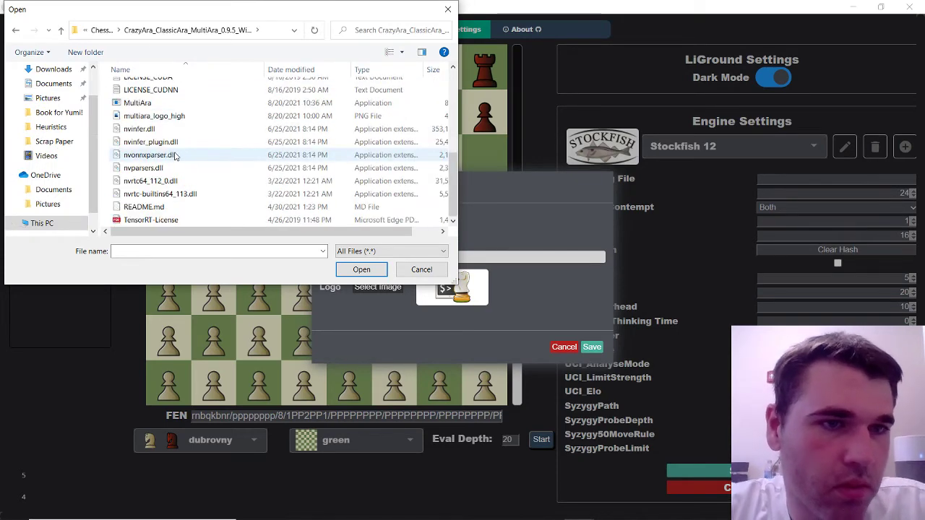
double_click(180, 107)
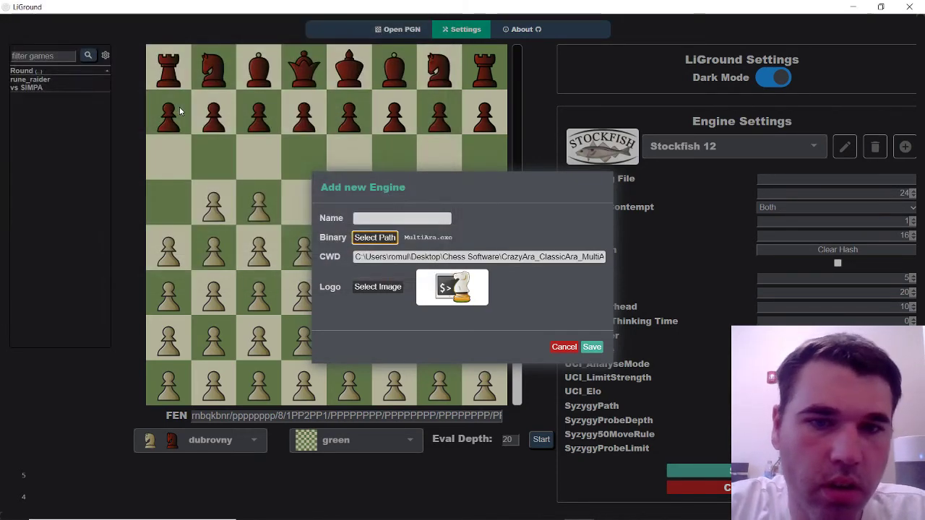
- Name the new engine HordeAra, use multiara_logo_high as its logo, and save it
click(376, 218)
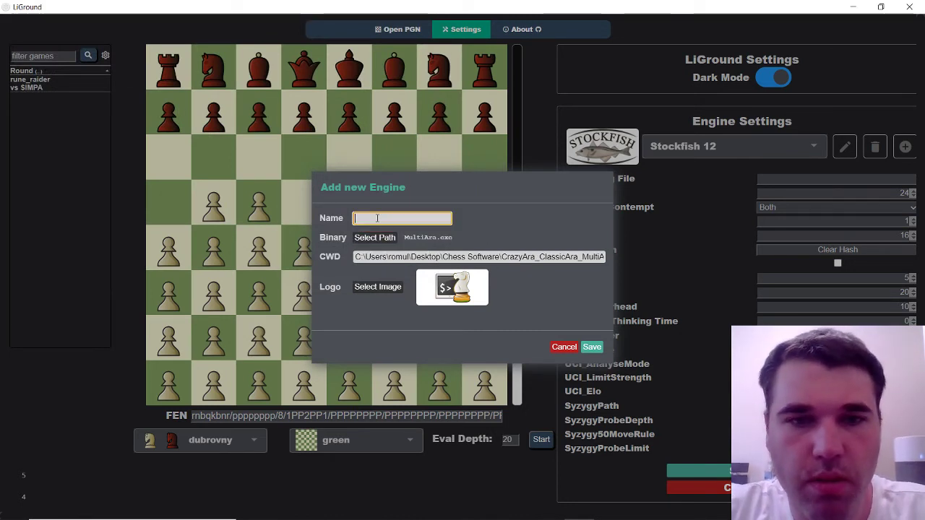
text(HordeAra)
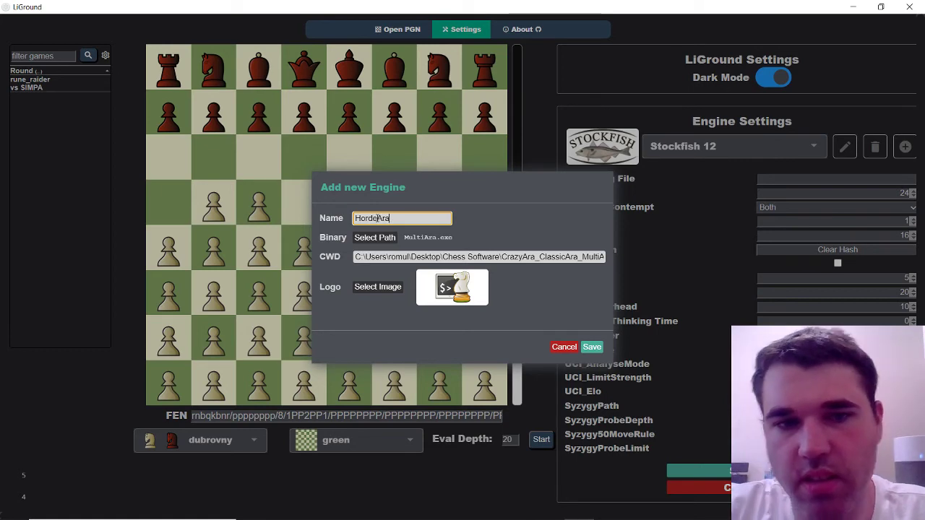
click(379, 287)
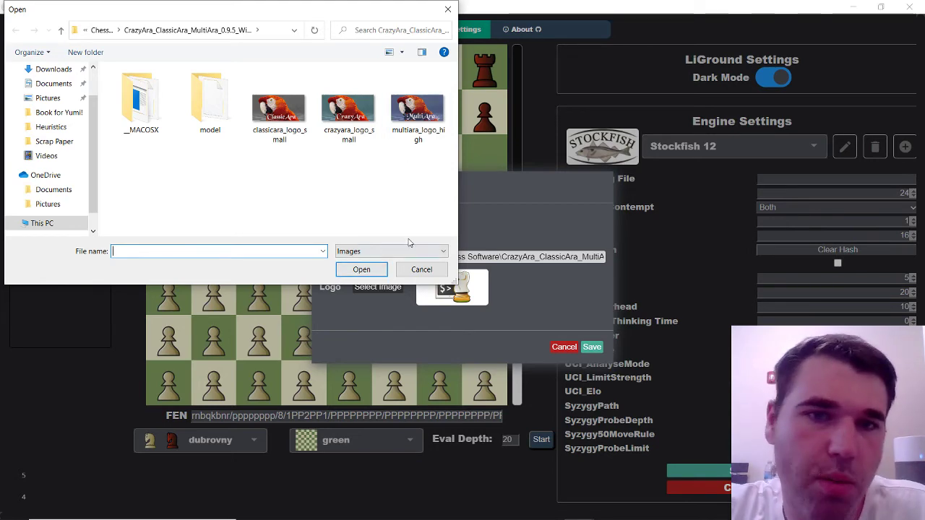
click(405, 274)
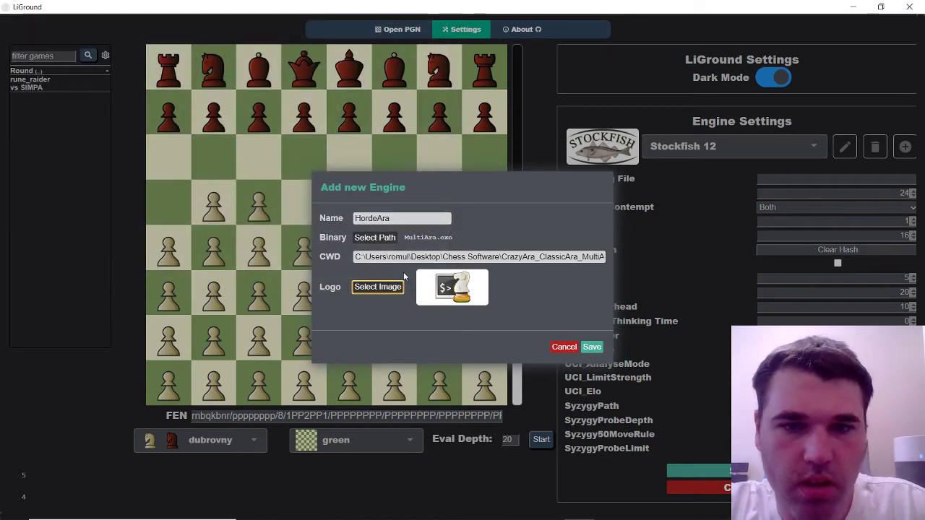
click(372, 291)
double_click(420, 110)
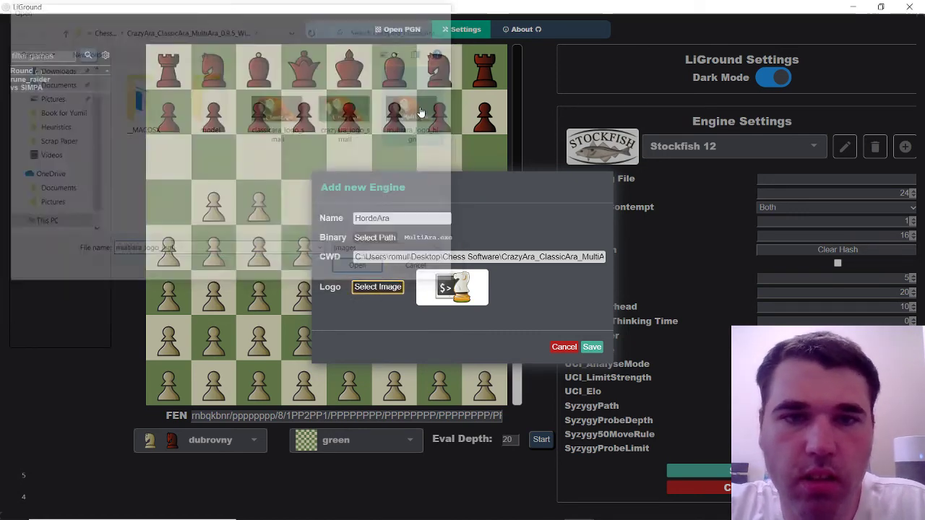
click(592, 347)
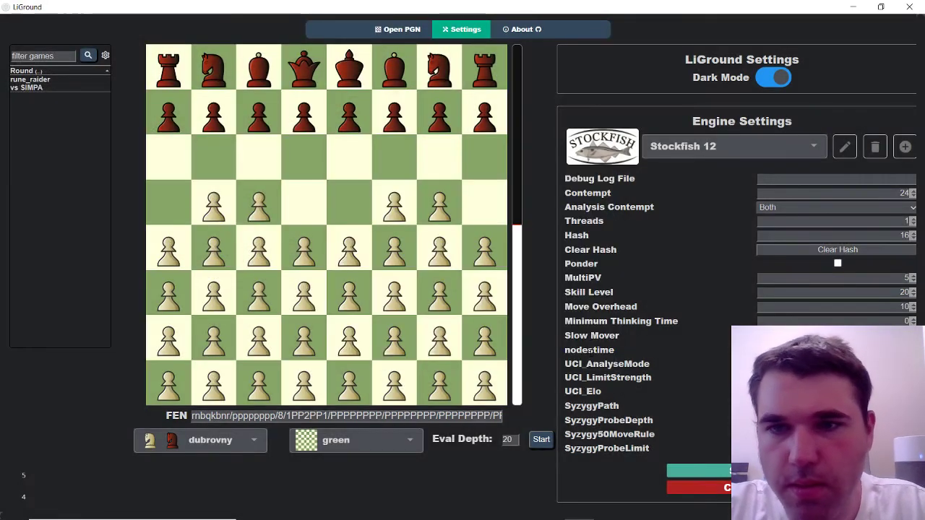
- Save the engine settings, switch the active engine to HordeAra, and check its startup log
click(711, 474)
click(759, 93)
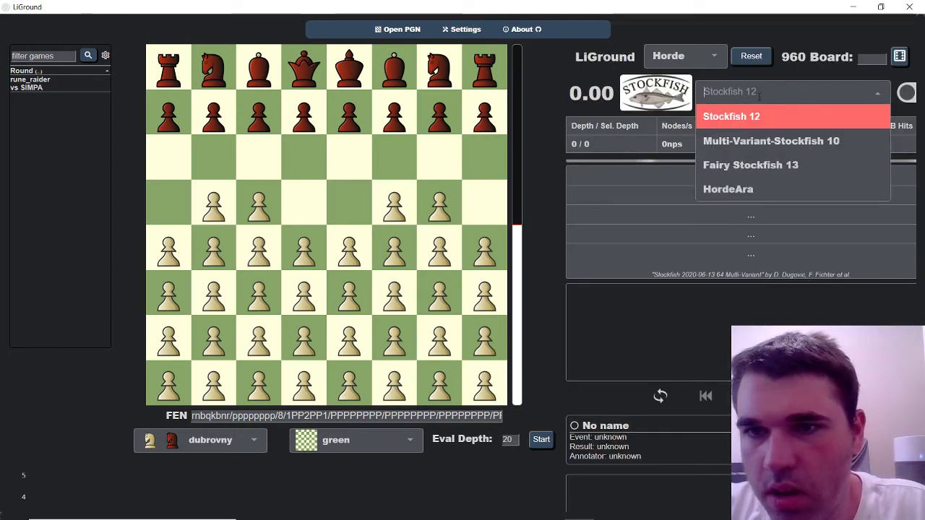
click(731, 189)
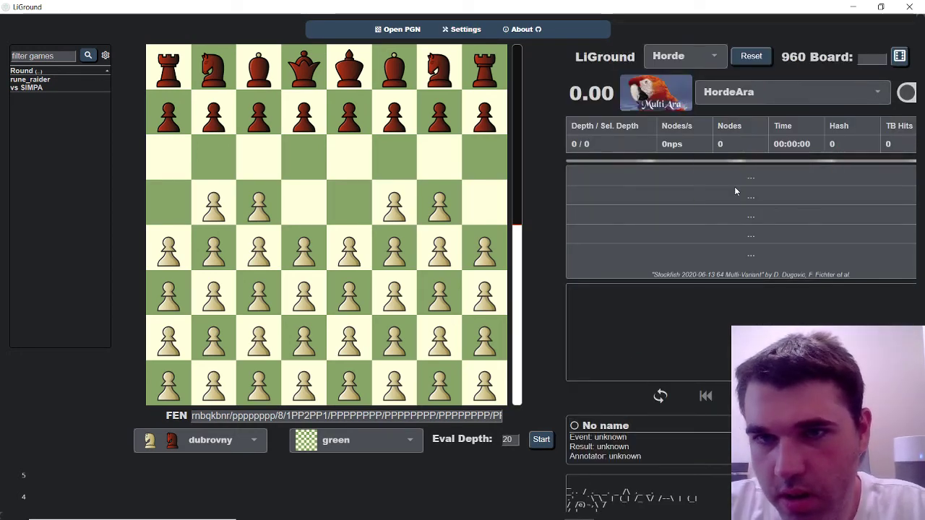
scroll(664, 445, down, 2)
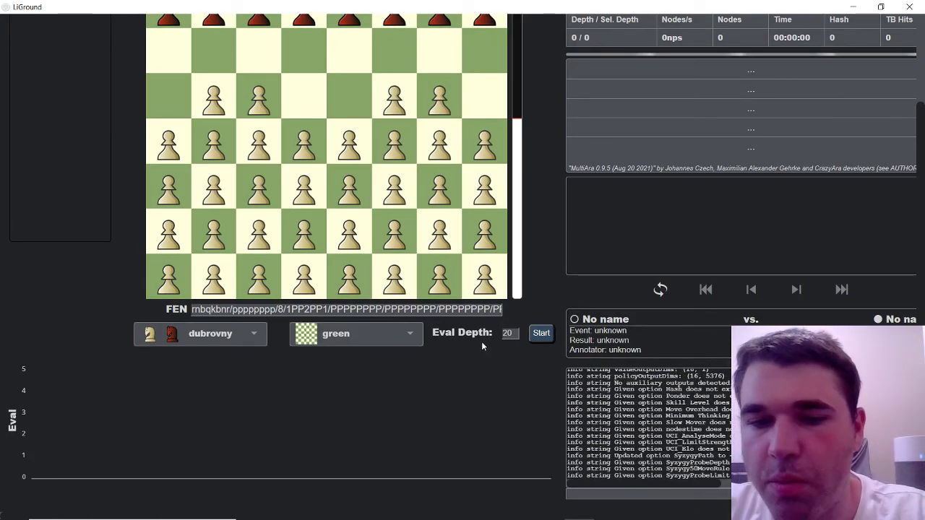
scroll(503, 401, up, 2)
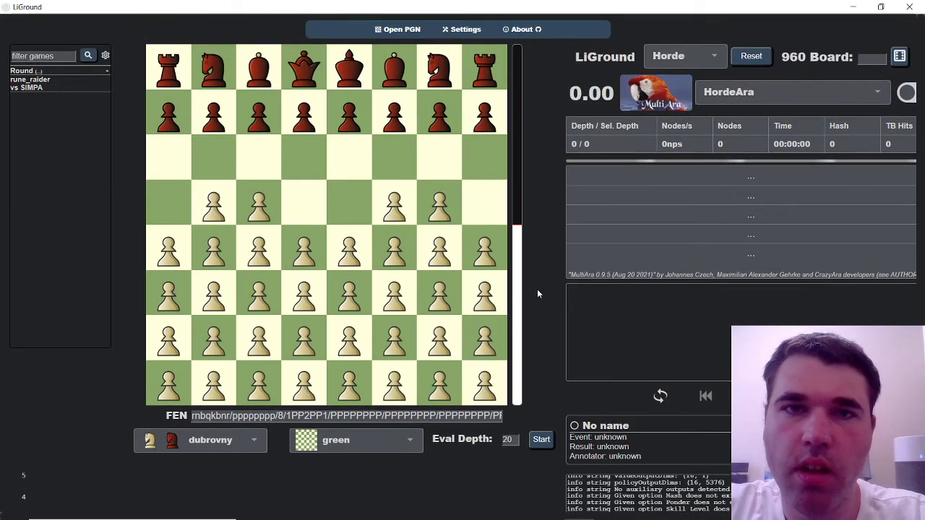
scroll(541, 293, down, 2)
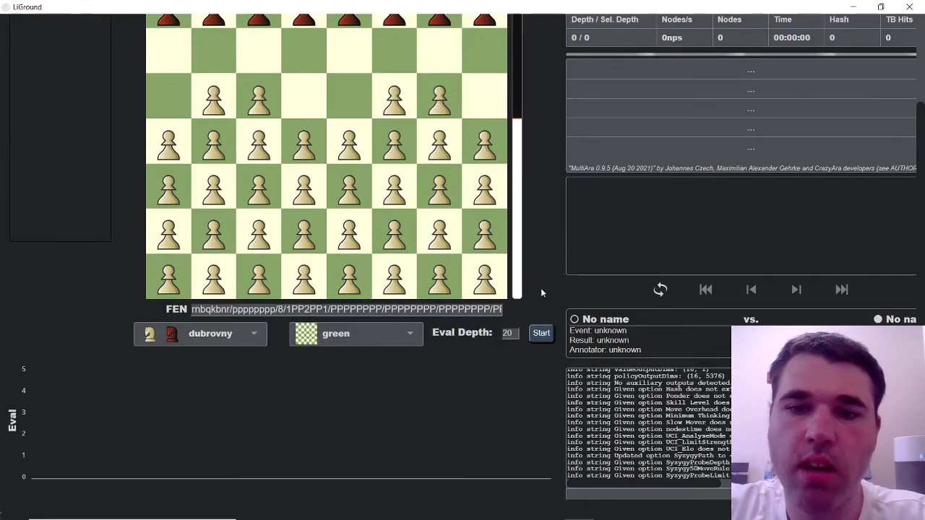
- Review the engine output log and start HordeAra's analysis of the horde starting position
scroll(541, 293, up, 2)
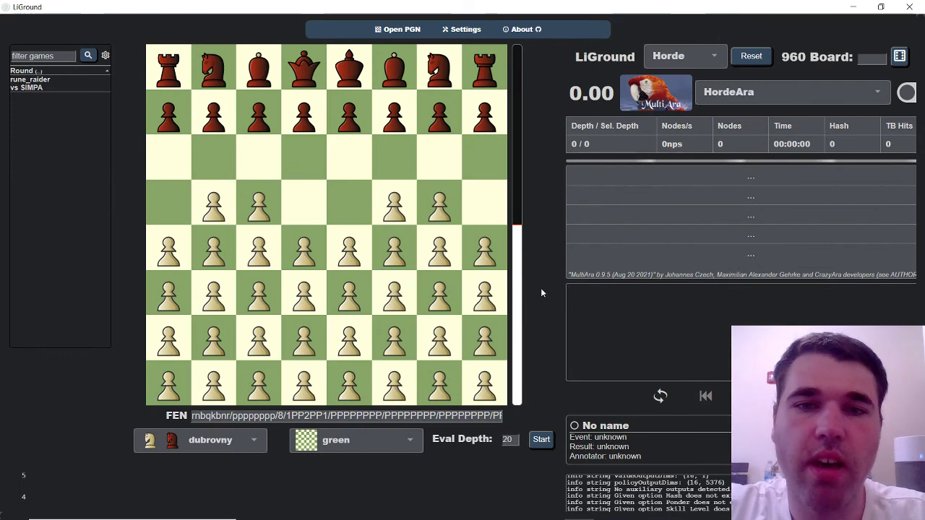
scroll(541, 293, down, 2)
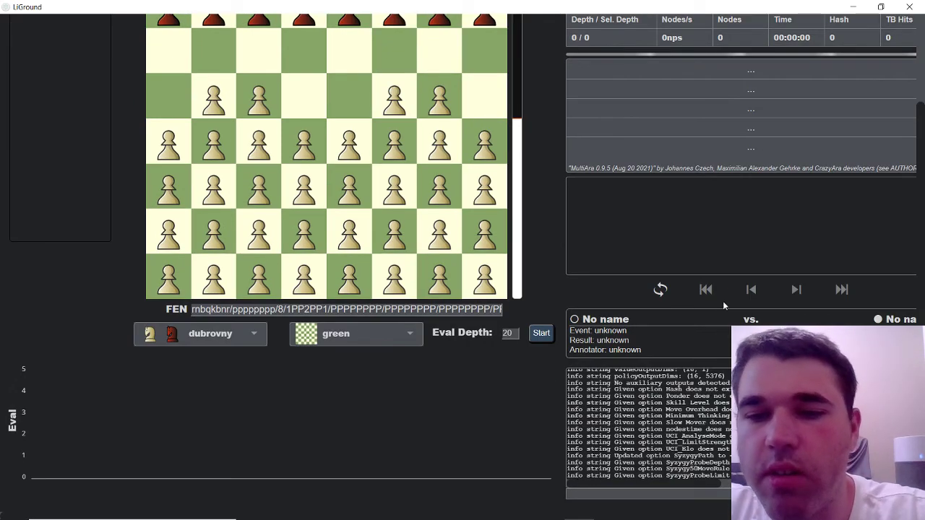
scroll(598, 358, up, 2)
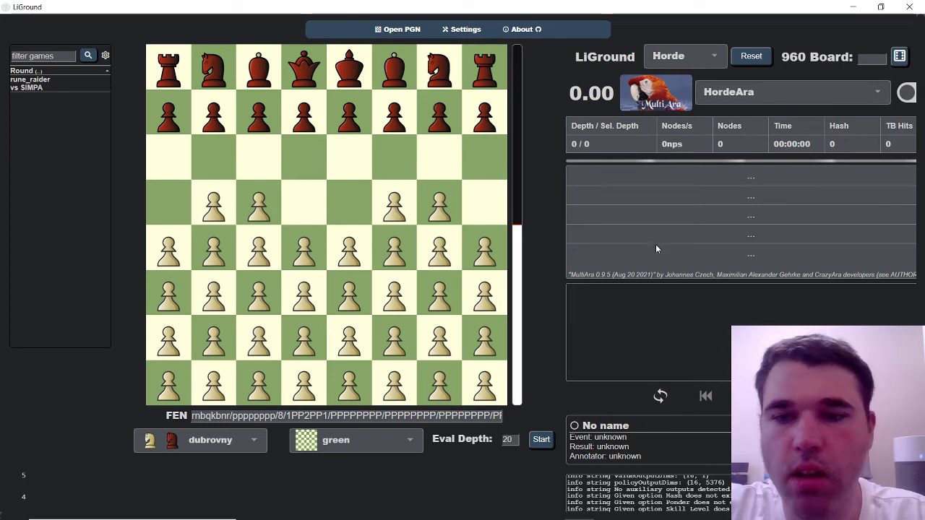
scroll(813, 160, down, 2)
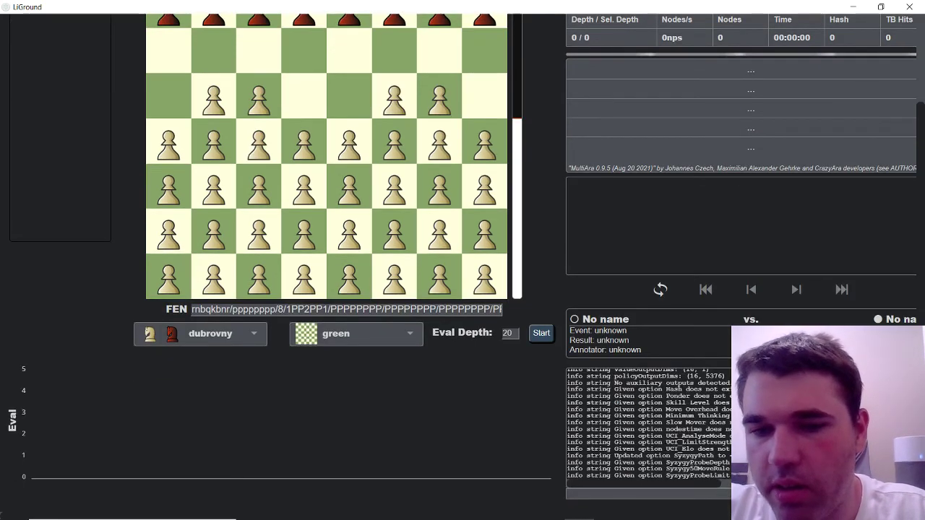
scroll(516, 405, up, 2)
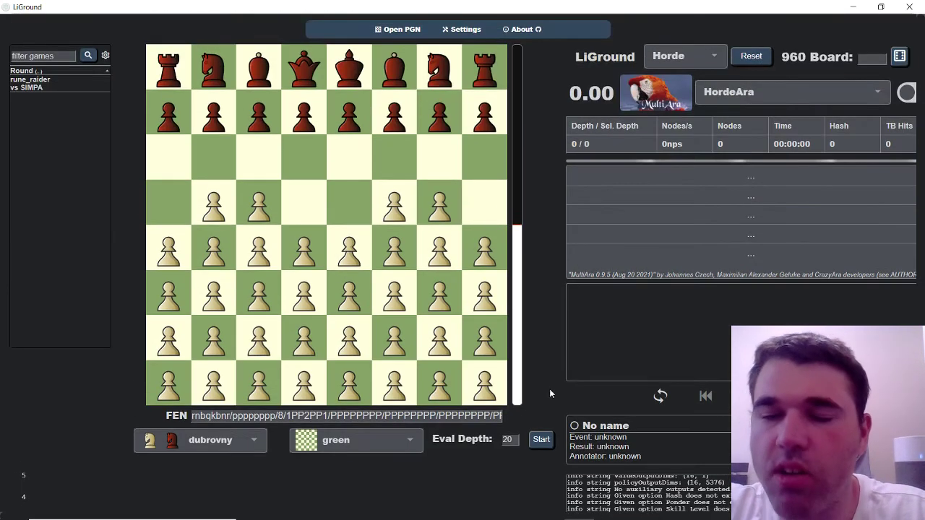
click(904, 93)
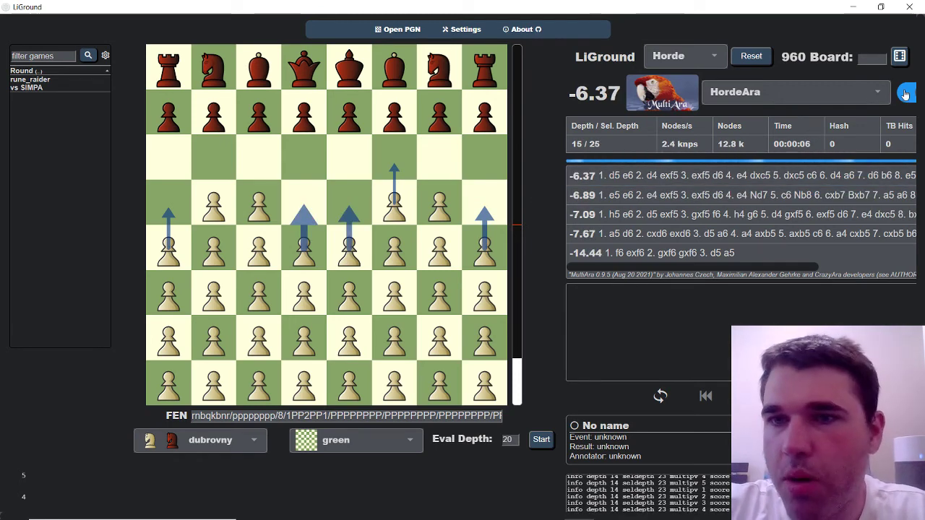
- Set HordeAra's MultiPV option to 3 and save the engine settings
click(461, 29)
scroll(705, 357, down, 4)
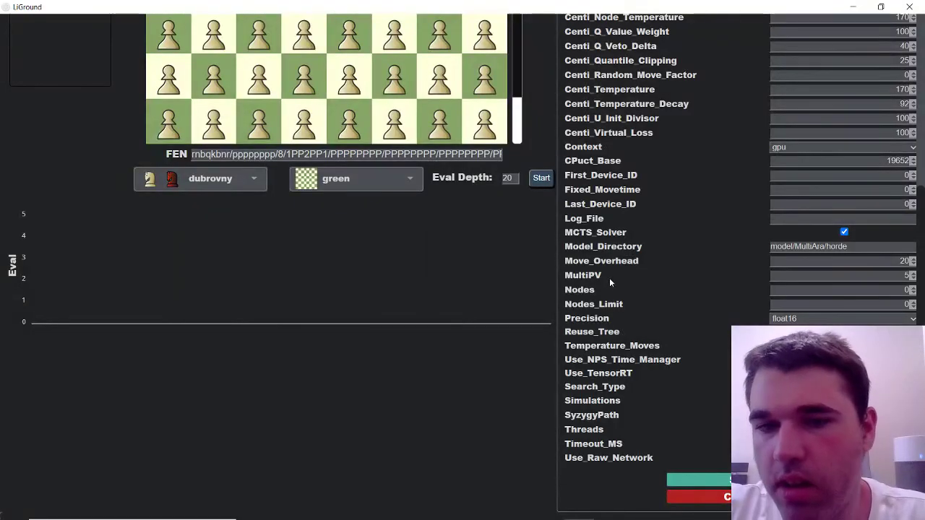
click(913, 279)
click(911, 282)
click(718, 482)
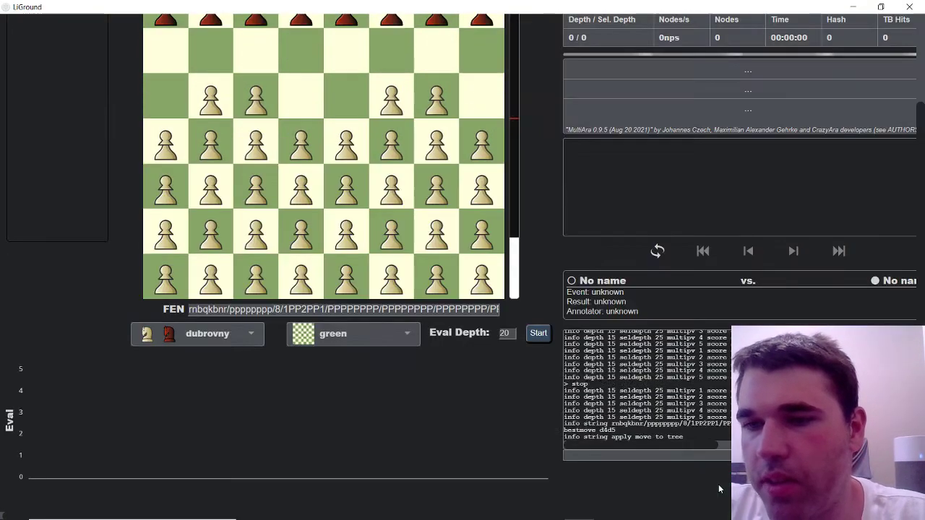
- Analyse the starting position with the three-line setting, stop the analysis, and play h5 for White
scroll(718, 489, up, 3)
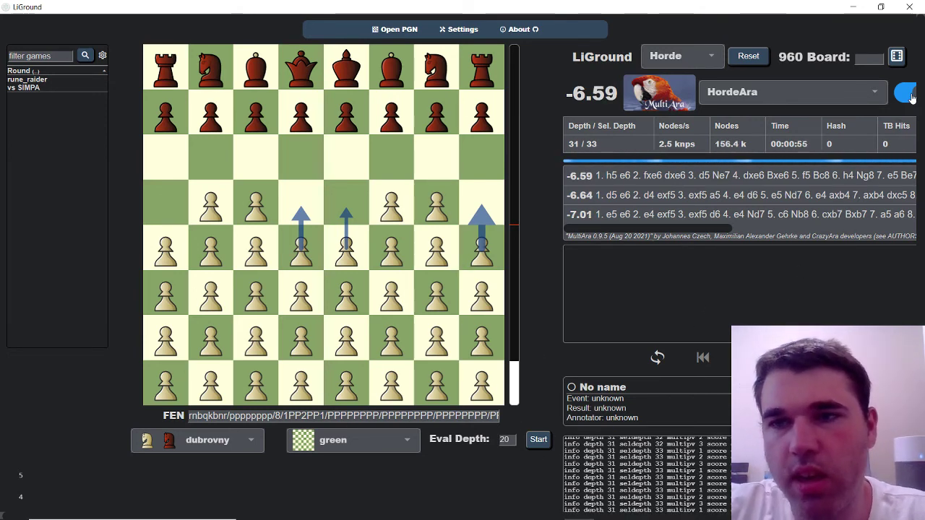
click(909, 94)
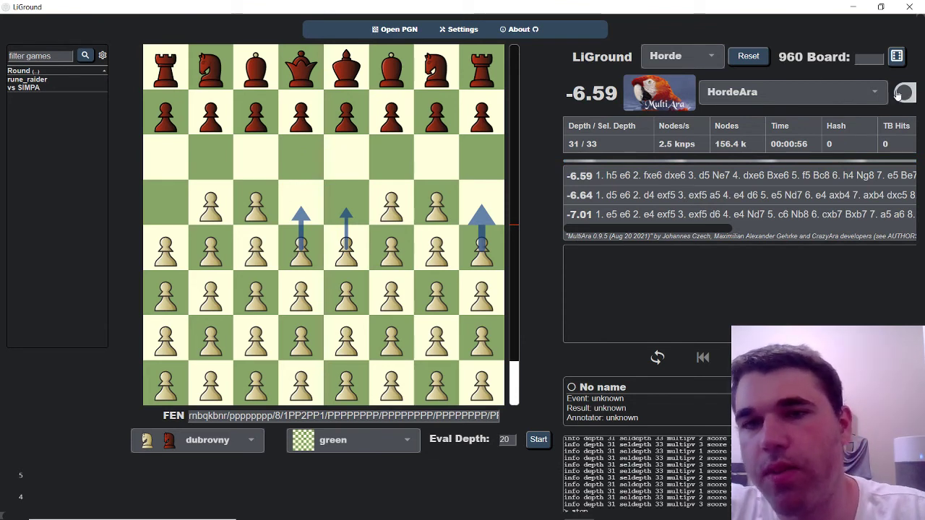
mouse_move(479, 253)
mouse_down()
mouse_move(481, 191)
mouse_move(483, 258)
mouse_up()
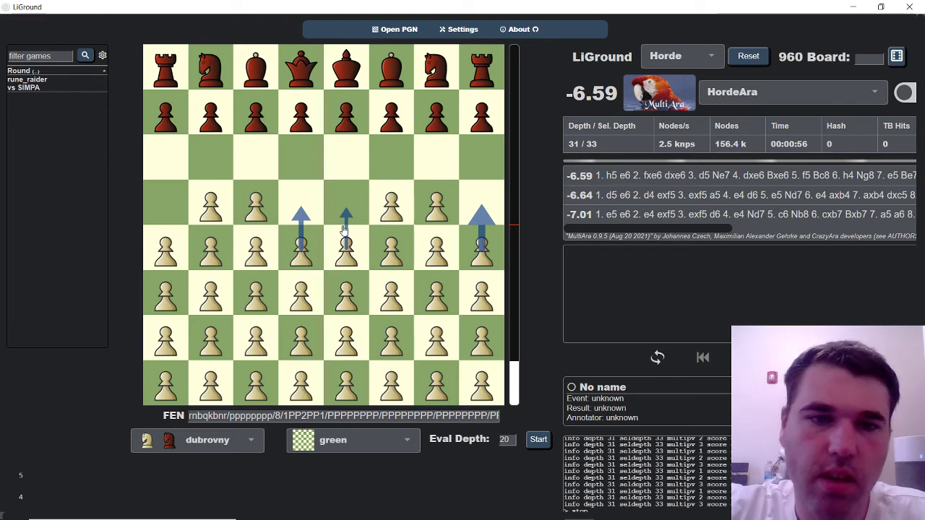
drag(493, 250, 491, 199)
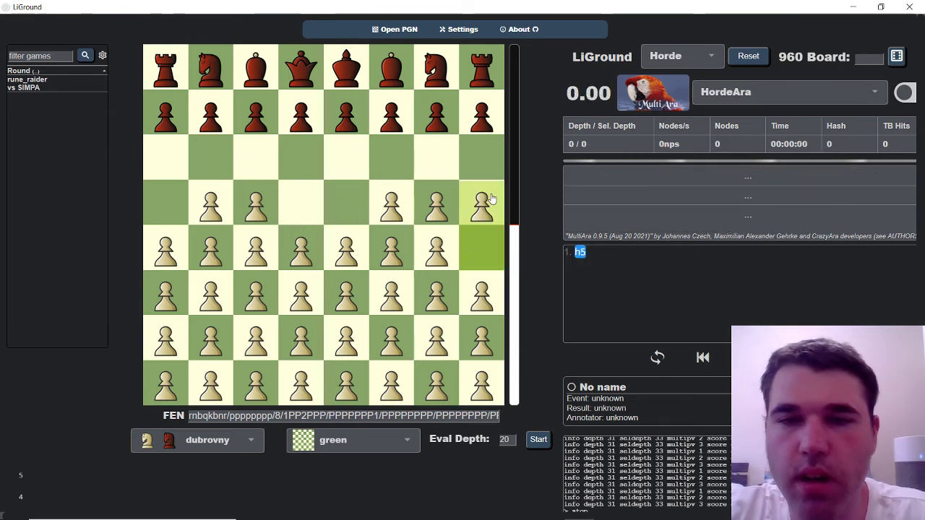
- Run HordeAra on the position after h5, stop it, and reply with e6 for Black
click(904, 97)
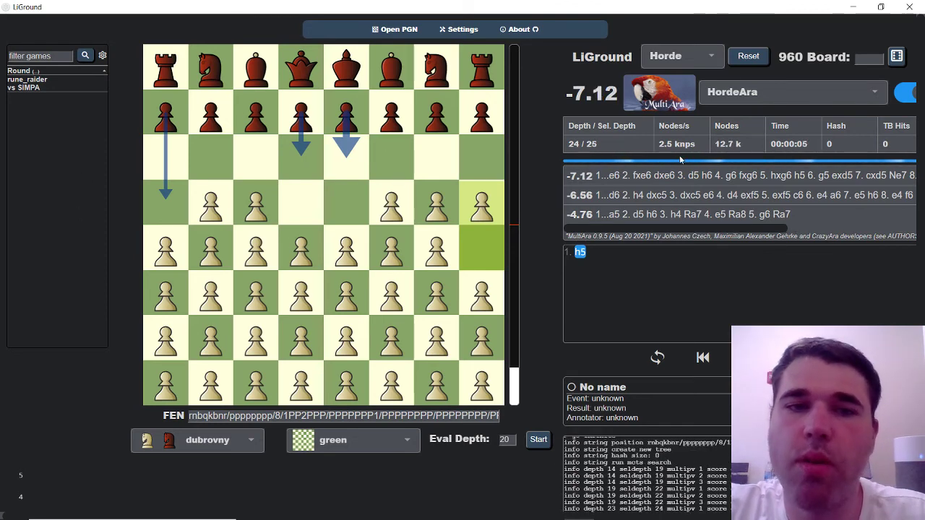
click(909, 92)
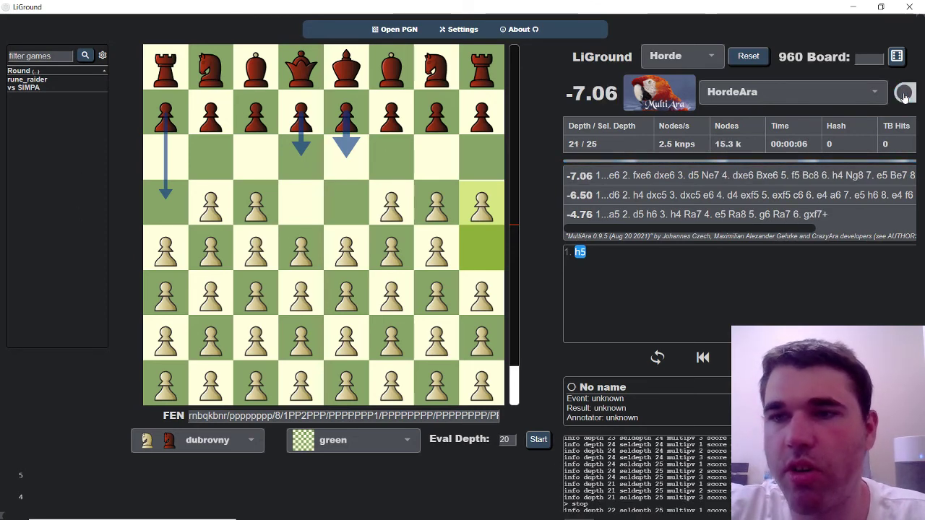
drag(346, 110, 342, 155)
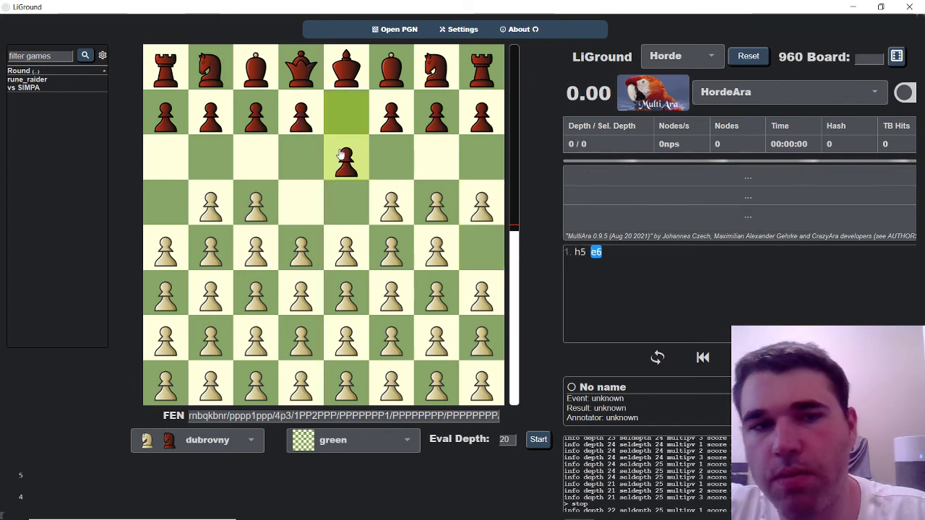
- Restart the analysis, play fxe6 for White and dxe6 for Black, and stop the engine
click(905, 94)
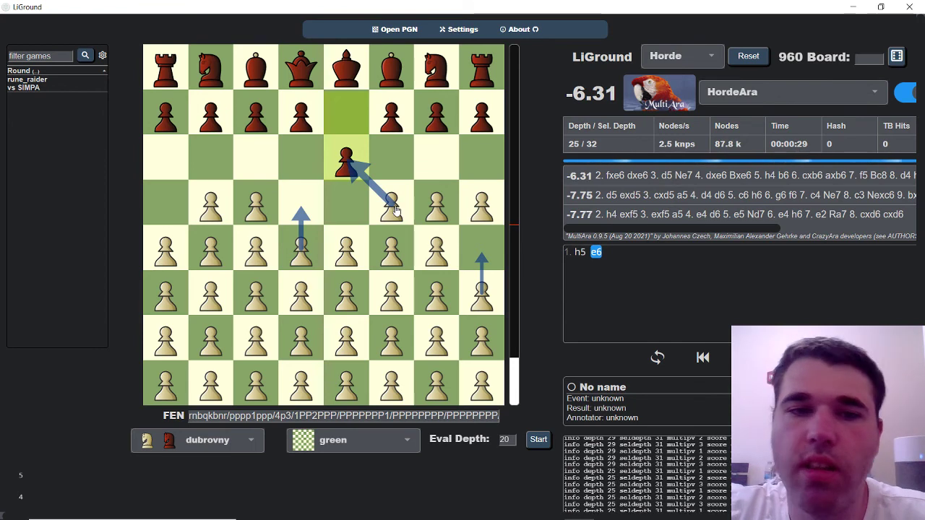
drag(388, 205, 338, 164)
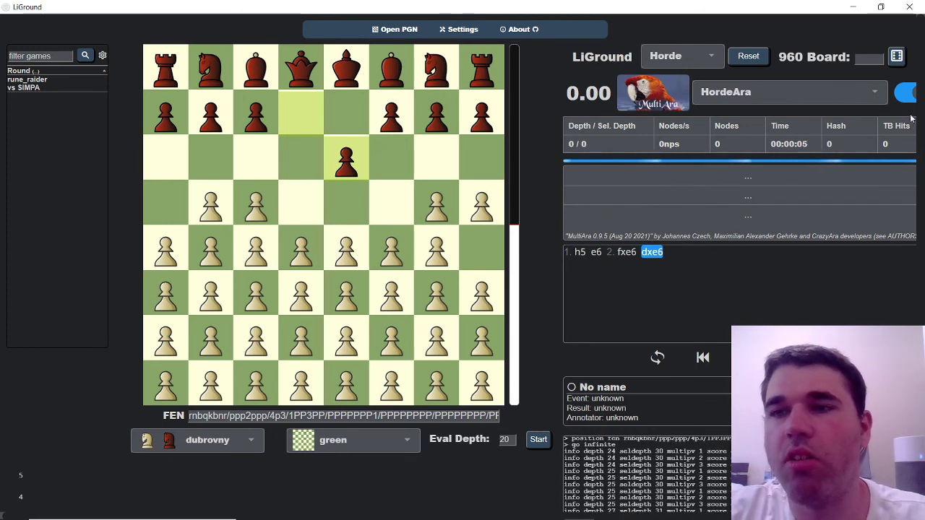
click(904, 93)
- Close LiGround, relaunch it from the Chess Software folder, and select HordeAra as the active engine
click(913, 5)
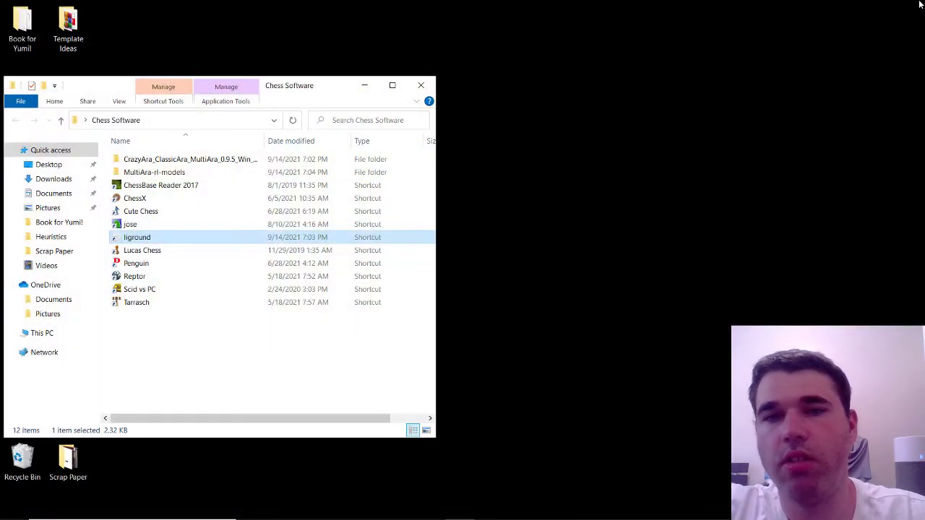
double_click(234, 238)
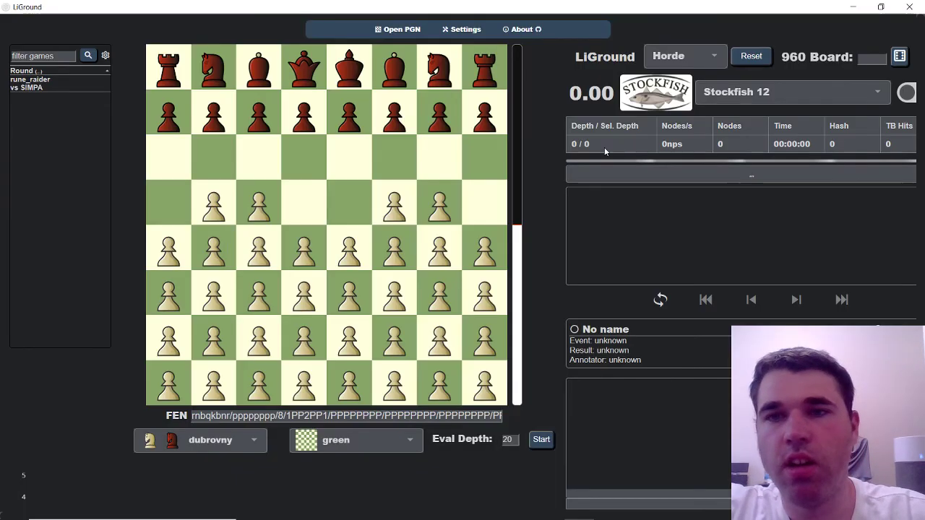
click(788, 92)
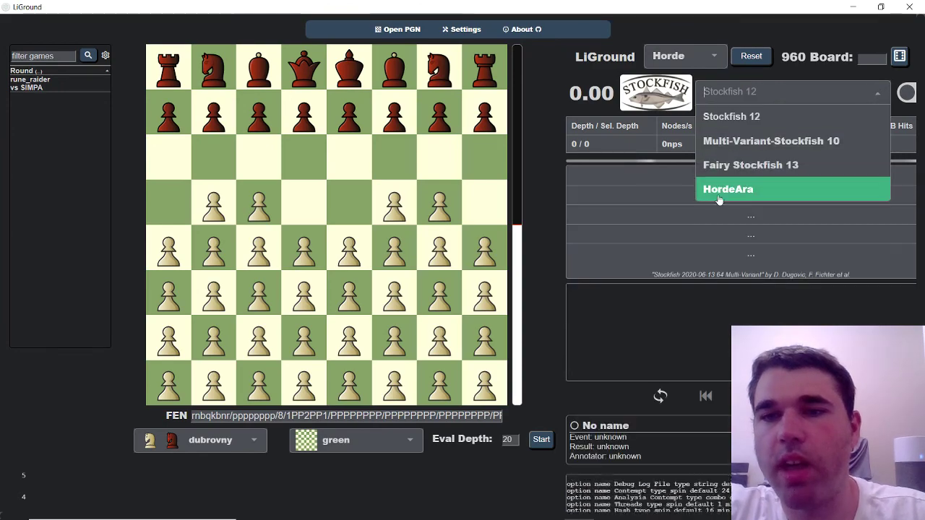
click(719, 200)
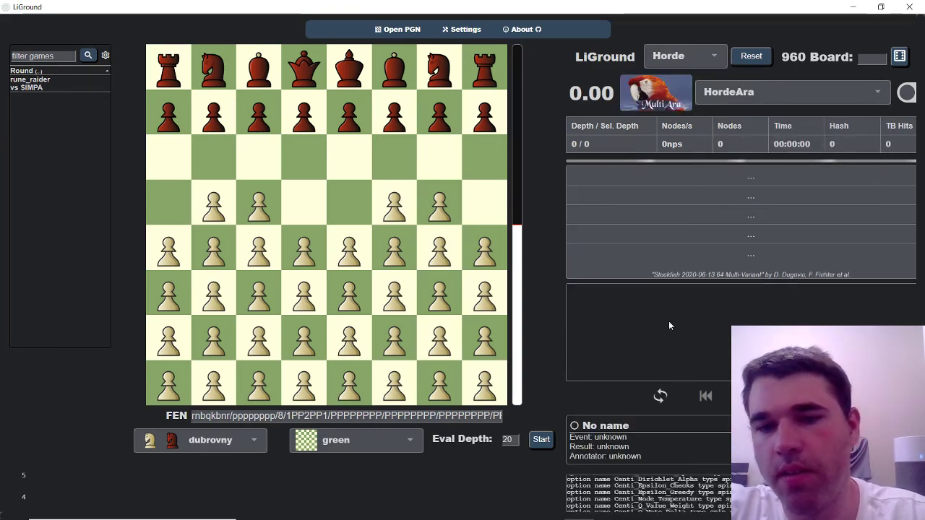
- Check HordeAra's startup log, then briefly run and stop its analysis of the starting position
scroll(668, 321, down, 2)
scroll(669, 325, up, 2)
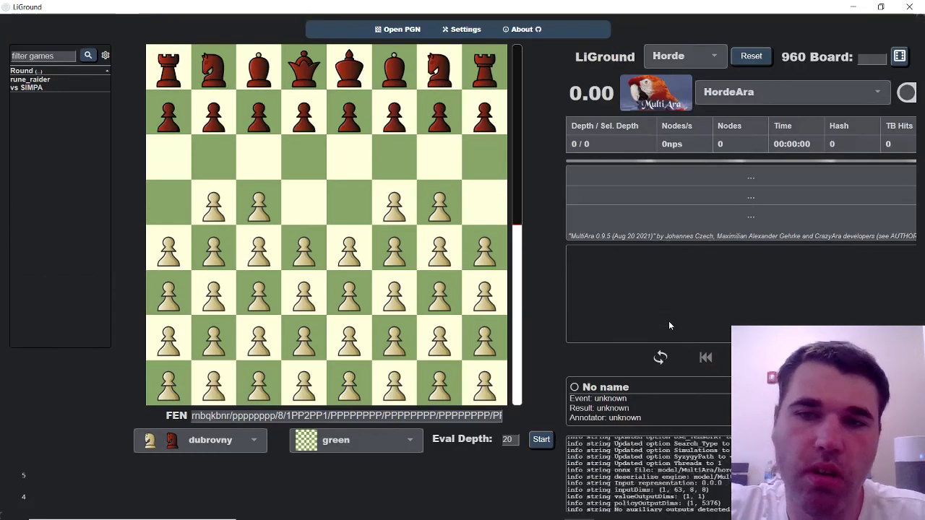
scroll(669, 325, down, 2)
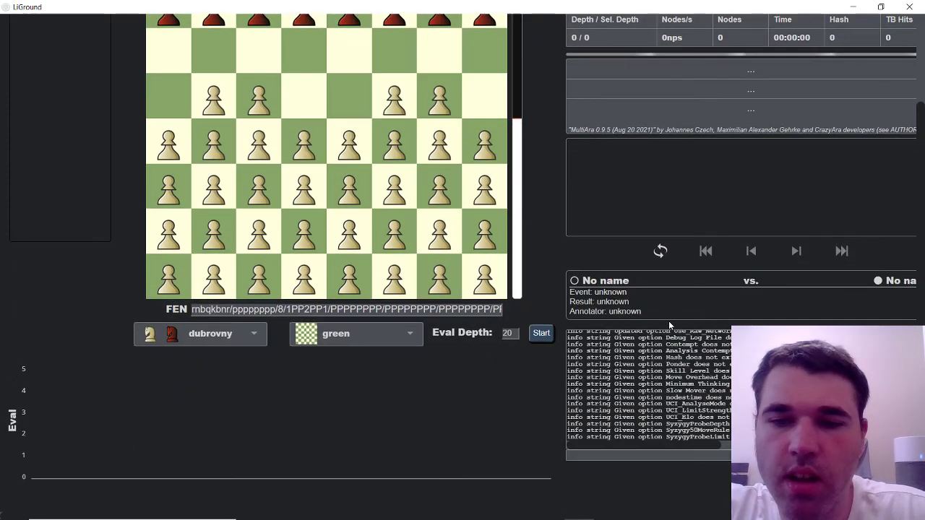
scroll(669, 326, up, 2)
click(905, 100)
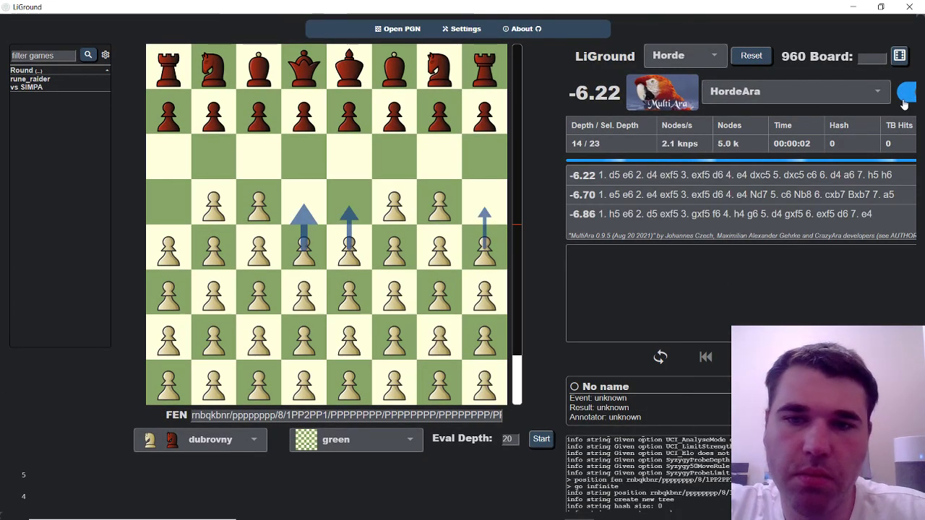
click(903, 101)
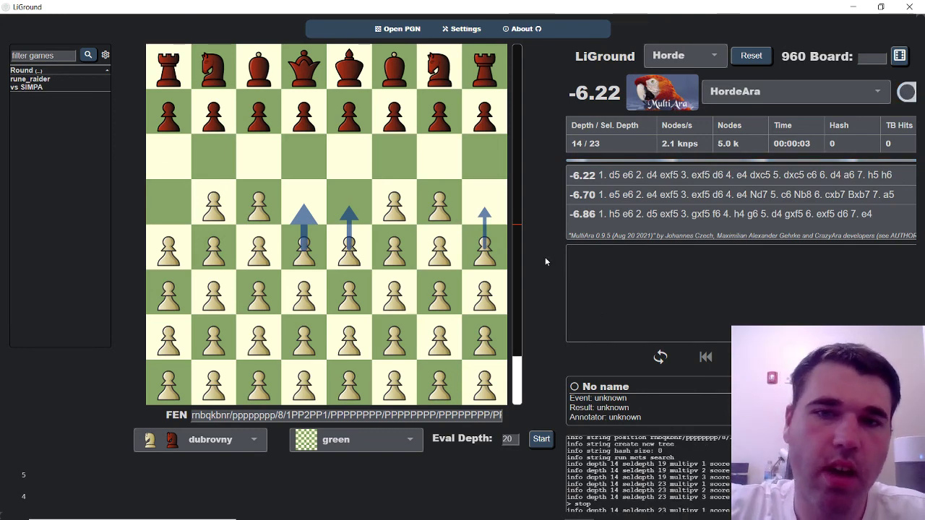